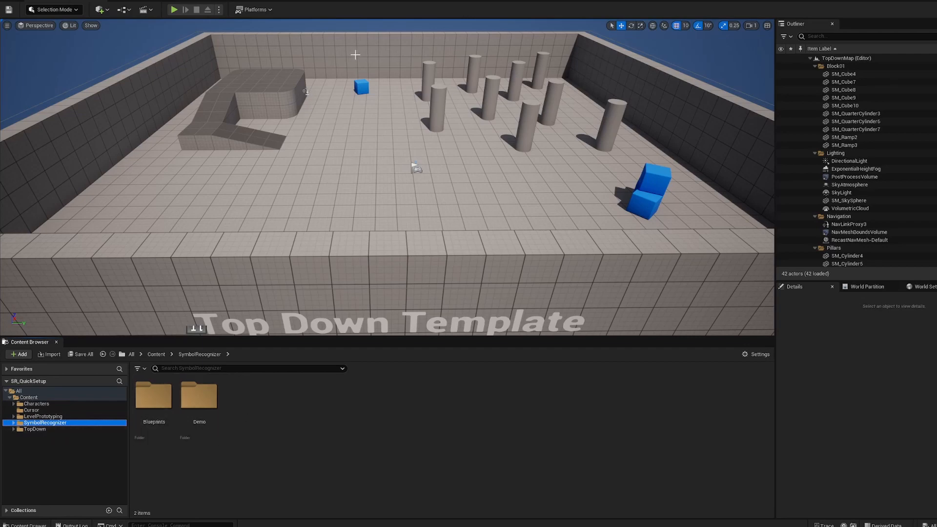
# - Rename the BP_TopDownController blueprint in TopDown/Blueprints to BP_TopDownController_Tut
pyautogui.click(14, 430)
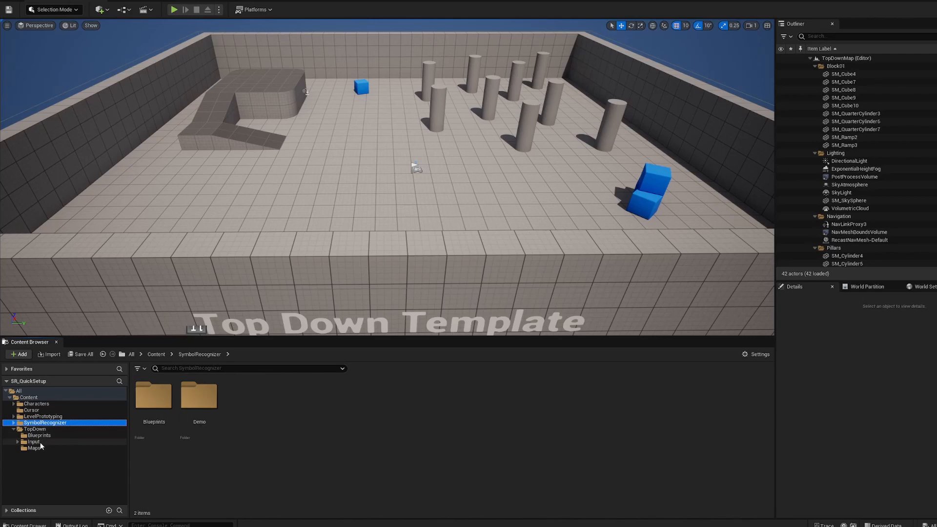
pyautogui.click(39, 435)
pyautogui.click(199, 405)
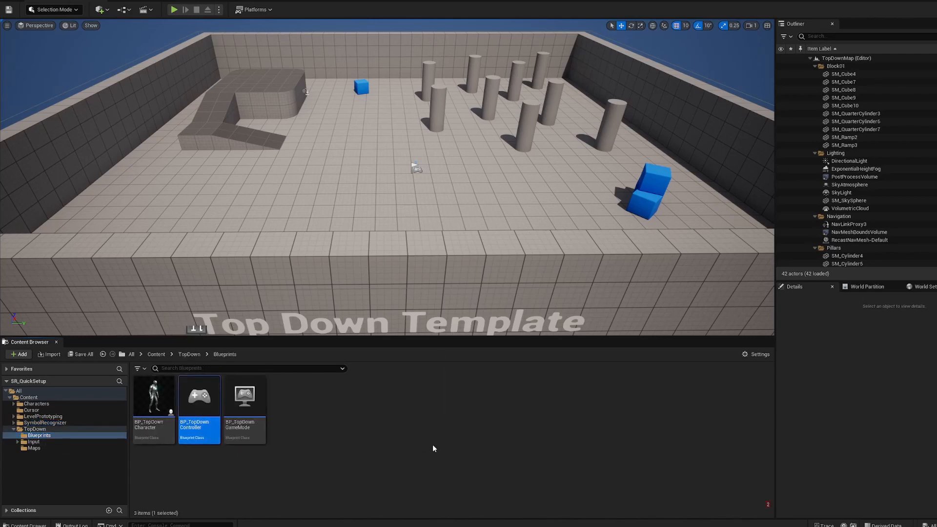
pyautogui.click(212, 424)
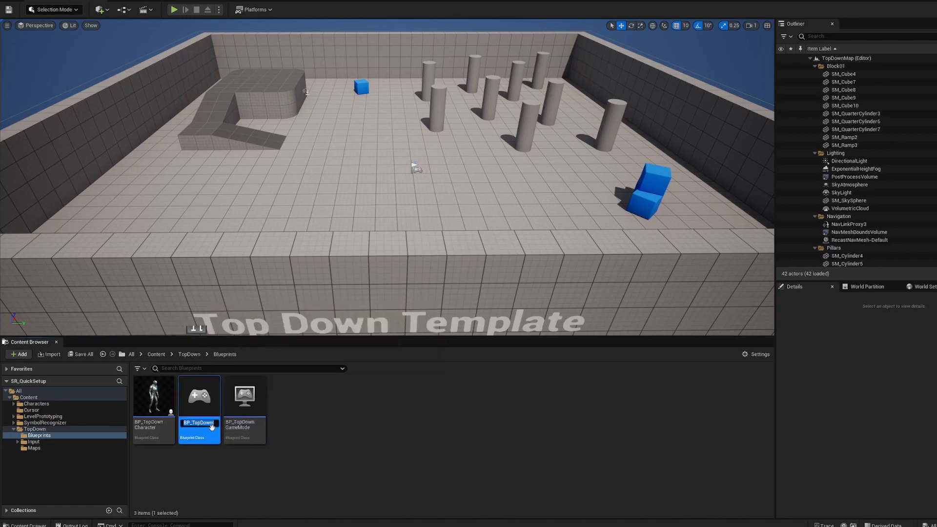
pyautogui.press('End')
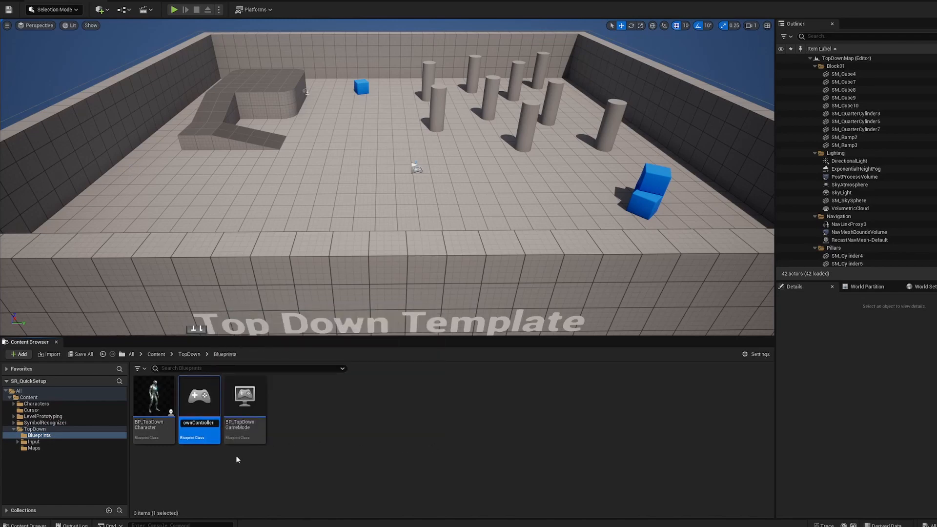
pyautogui.write('_Tut')
pyautogui.press('Return')
# - Rename the BP_TopDownCharacter blueprint in the same folder to BP_TopDownCharacter_Tut
pyautogui.press('Left')
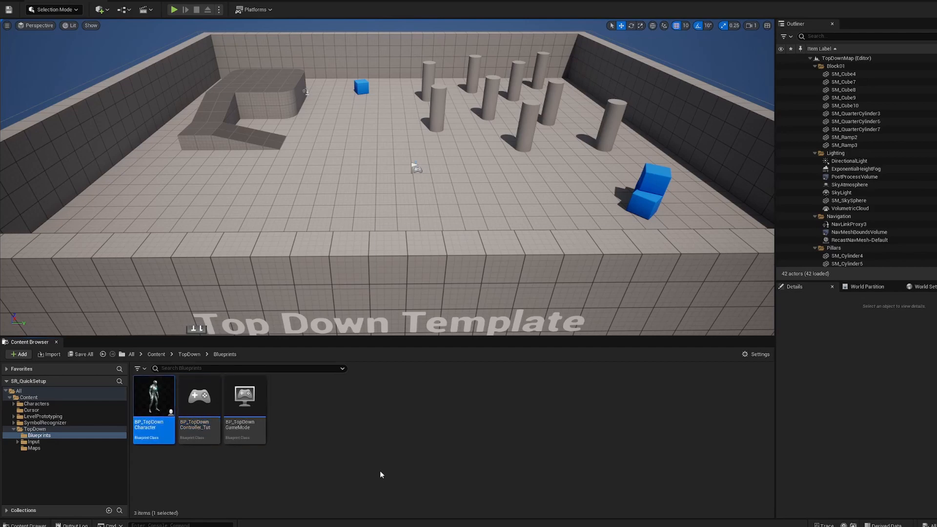
pyautogui.press('F2')
pyautogui.press('End')
pyautogui.write('_Tut')
pyautogui.press('Return')
# - Rename the IMC_Default input mapping context in TopDown/Input to IMC_Default_Tut
pyautogui.click(32, 442)
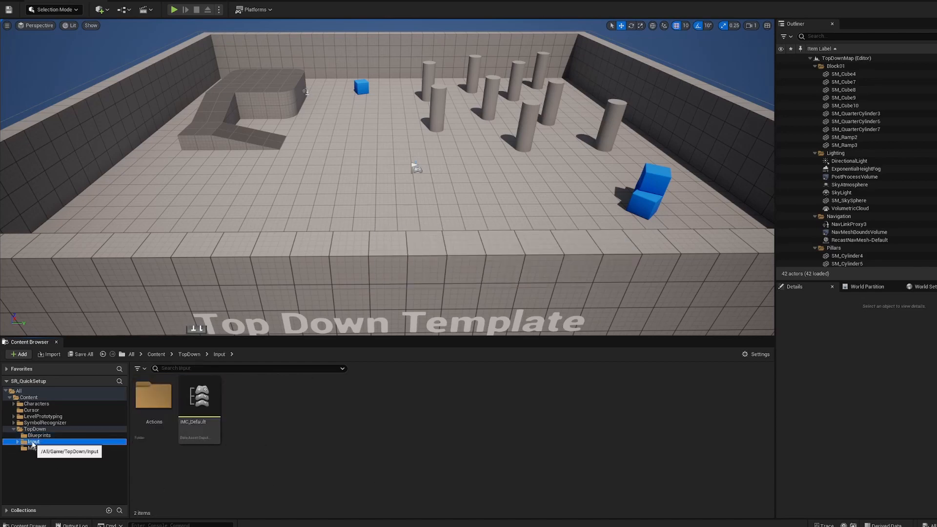
pyautogui.click(199, 405)
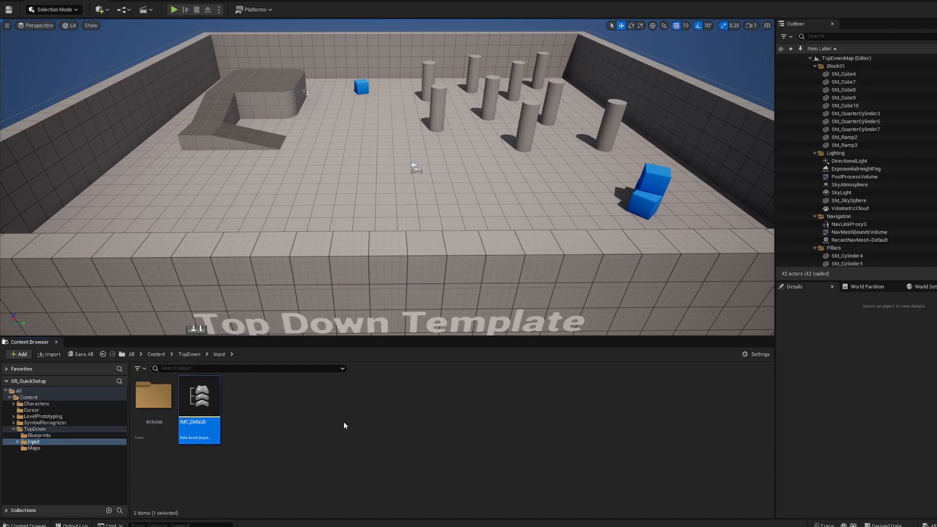
pyautogui.press('F2')
pyautogui.write('_Tut')
pyautogui.press('Return')
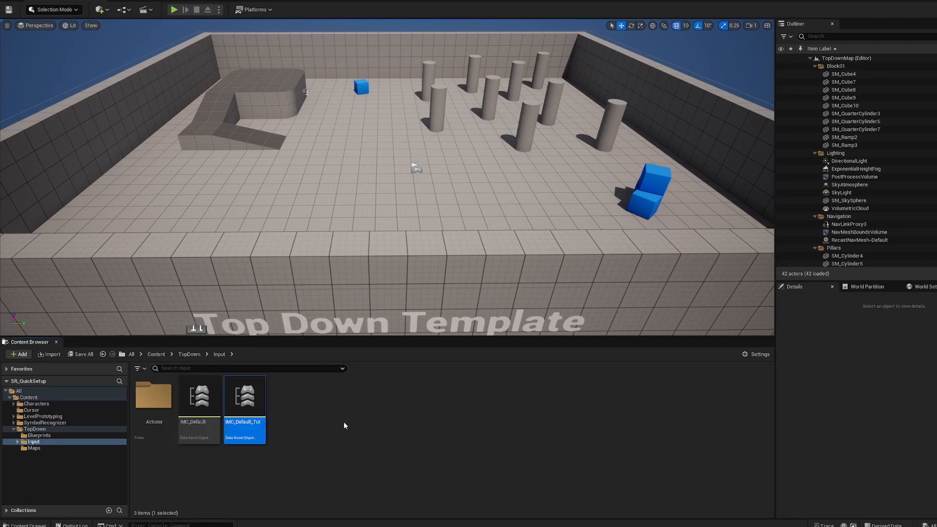
pyautogui.click(345, 425)
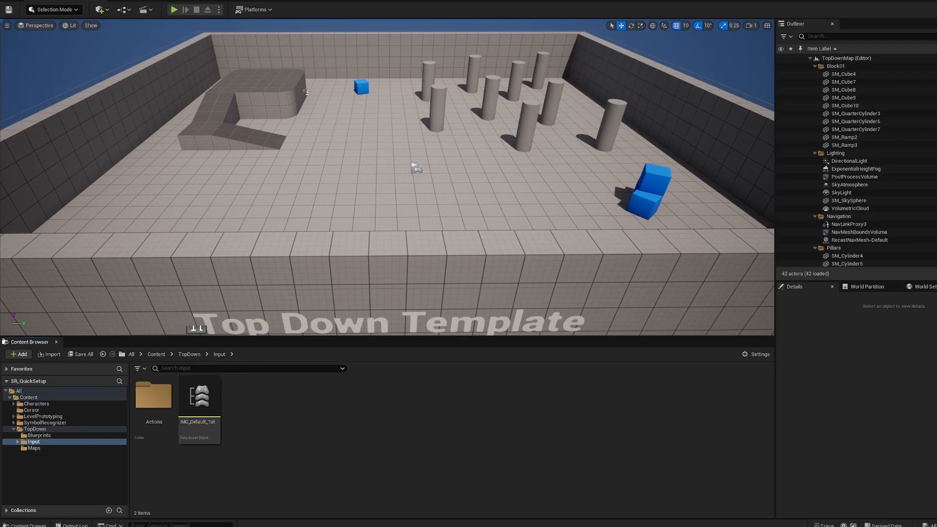
# - Open the BP_TopDownController_Tut blueprint from TopDown/Blueprints and compile it
pyautogui.click(42, 436)
pyautogui.click(201, 398)
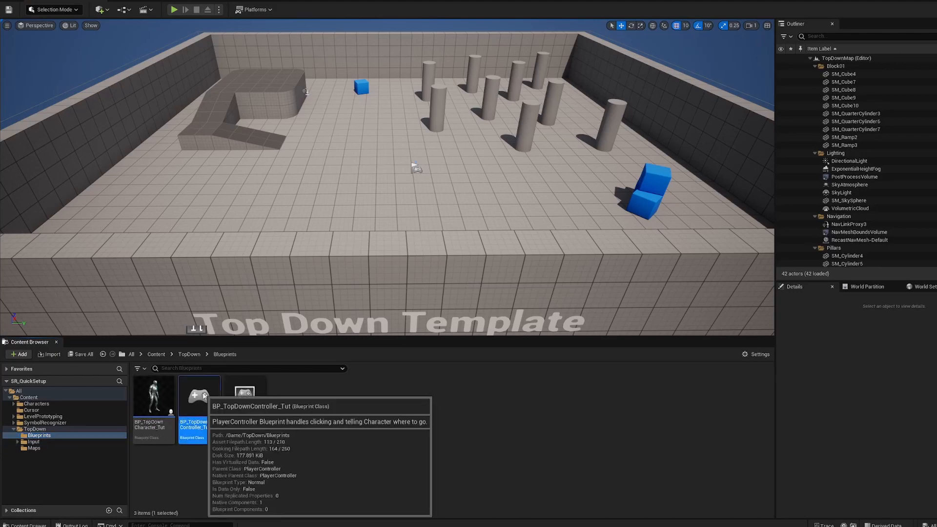
pyautogui.doubleClick(204, 396)
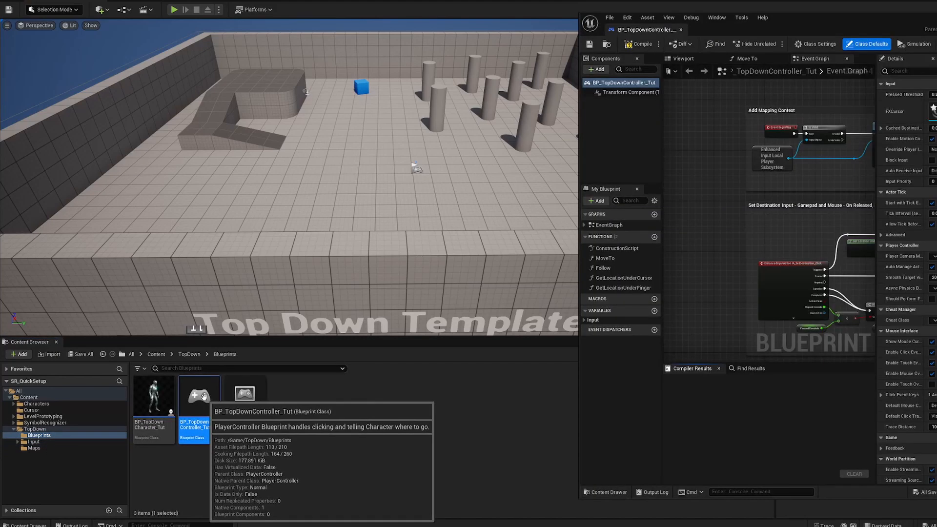
pyautogui.click(625, 47)
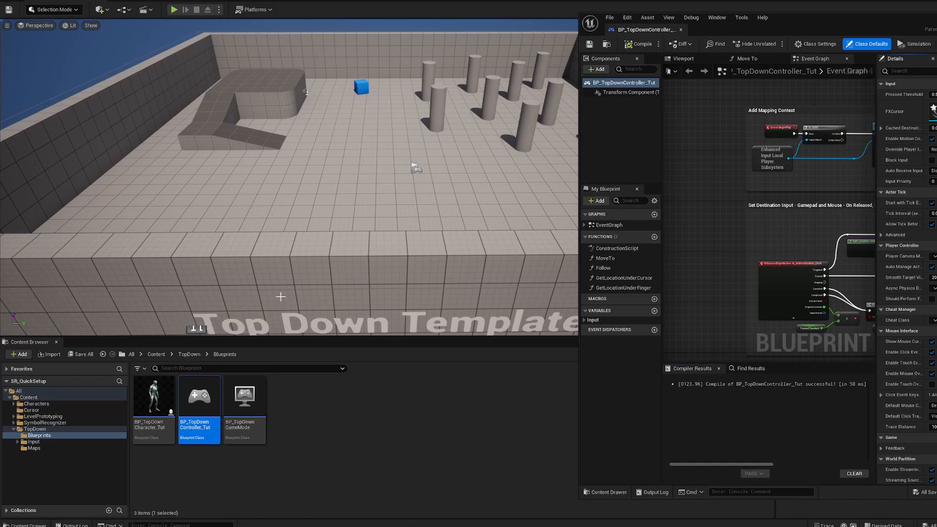
# - Open BP_TopDownController from SymbolRecognizer/Demo/Blueprints and copy its Add Mapping Context, add symbol widget and Draw Symbol Input node groups
pyautogui.click(14, 424)
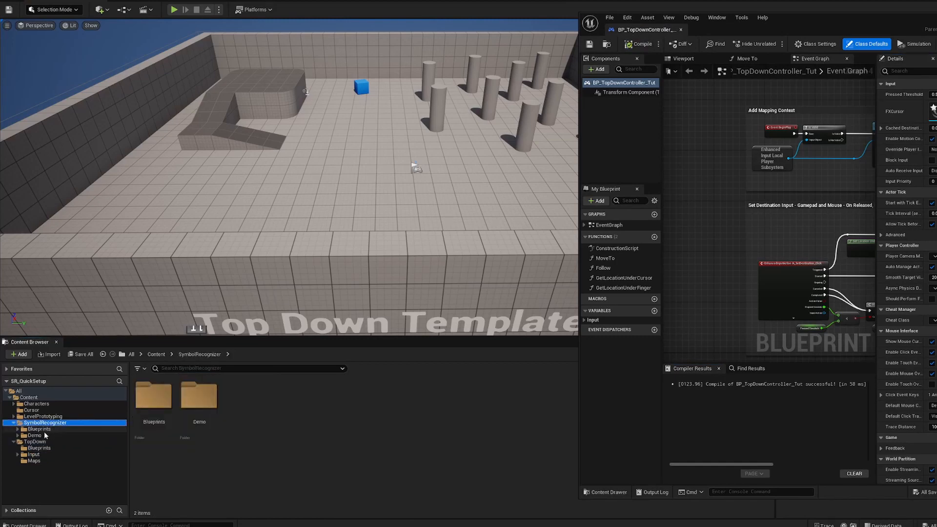
pyautogui.click(39, 429)
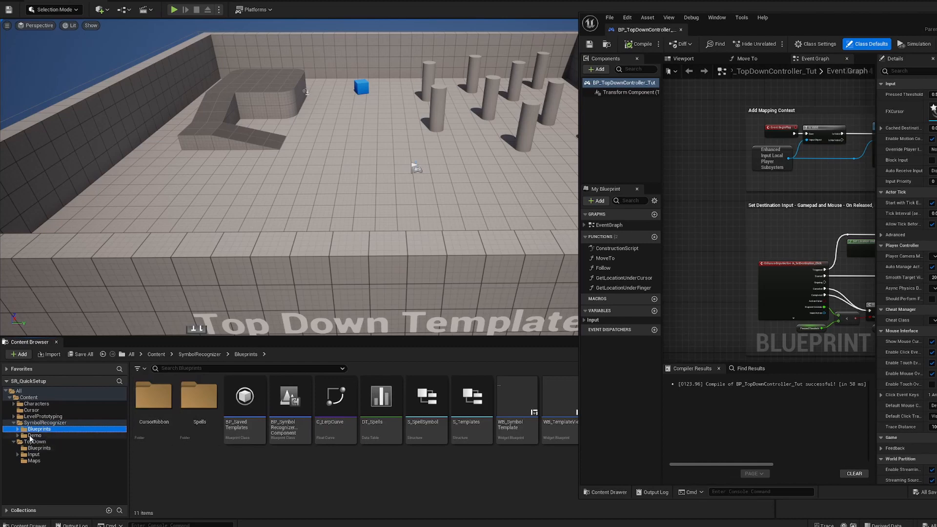
pyautogui.click(18, 435)
pyautogui.click(34, 436)
pyautogui.click(41, 442)
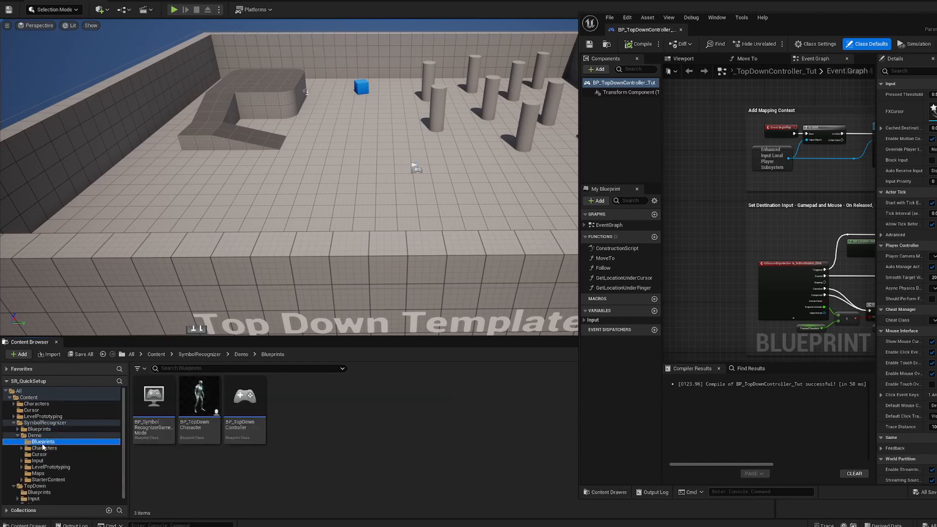
pyautogui.click(251, 407)
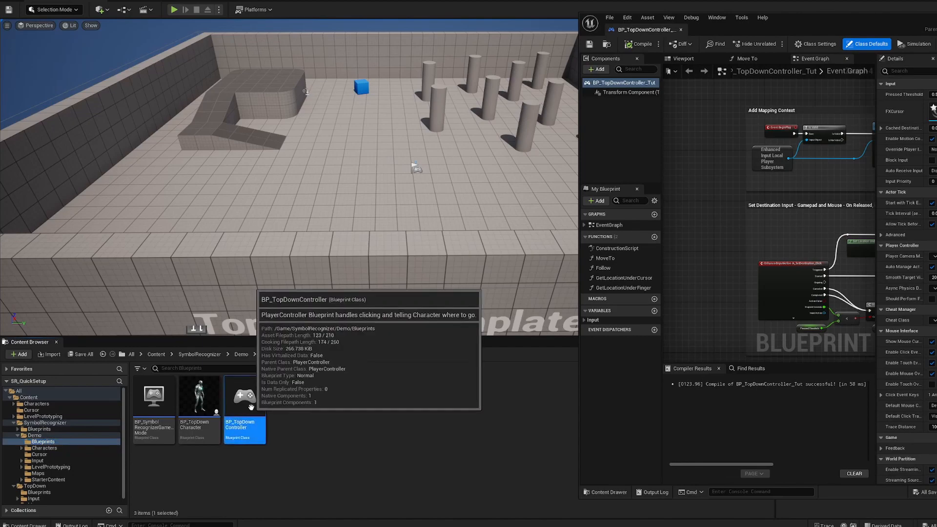
pyautogui.doubleClick(252, 411)
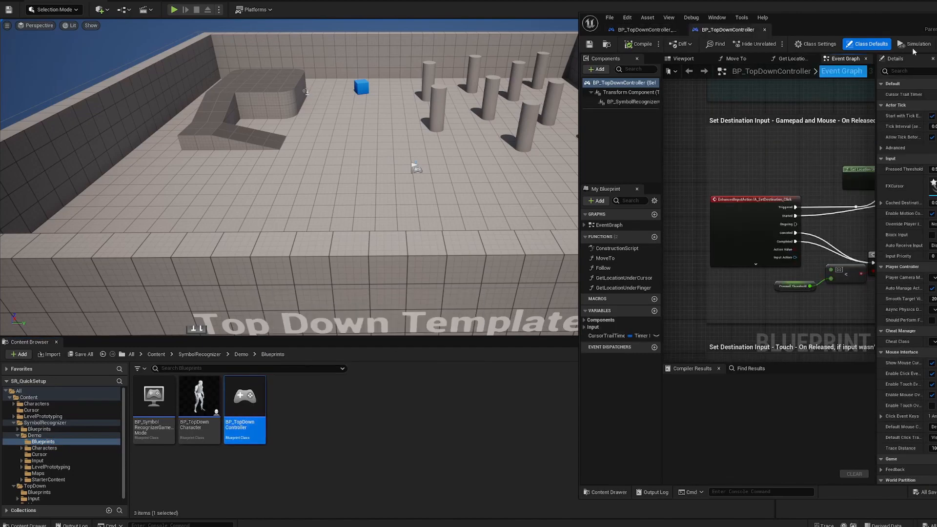
pyautogui.scroll(-3, 561, 246)
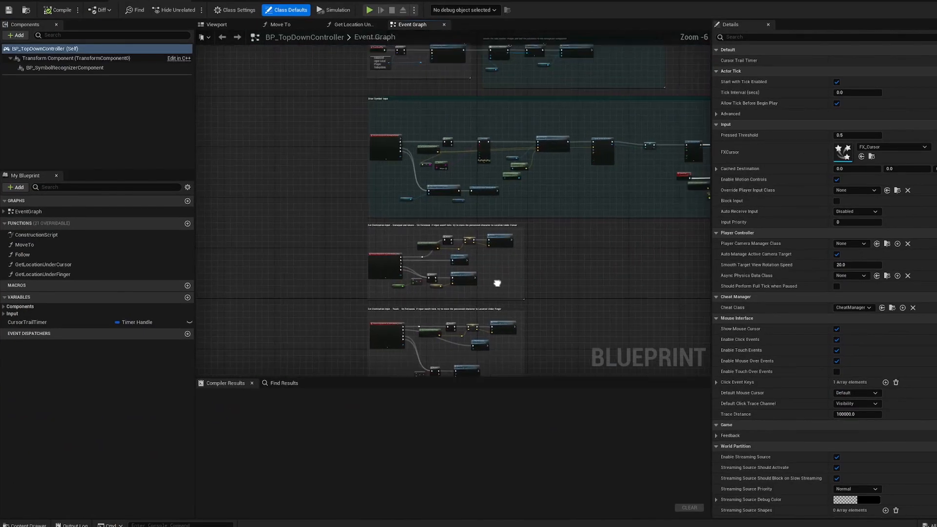
pyautogui.moveTo(685, 269); pyautogui.dragTo(201, 68)
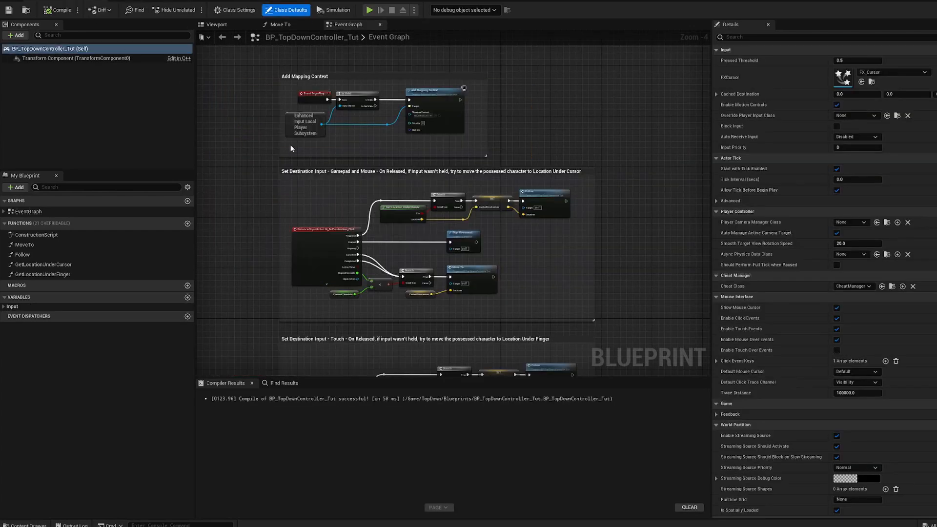
# - Replace the Add Mapping Context group in BP_TopDownController_Tut's event graph with the node groups copied from the demo controller
pyautogui.scroll(-2, 473, 152)
pyautogui.moveTo(444, 223); pyautogui.dragTo(280, 168)
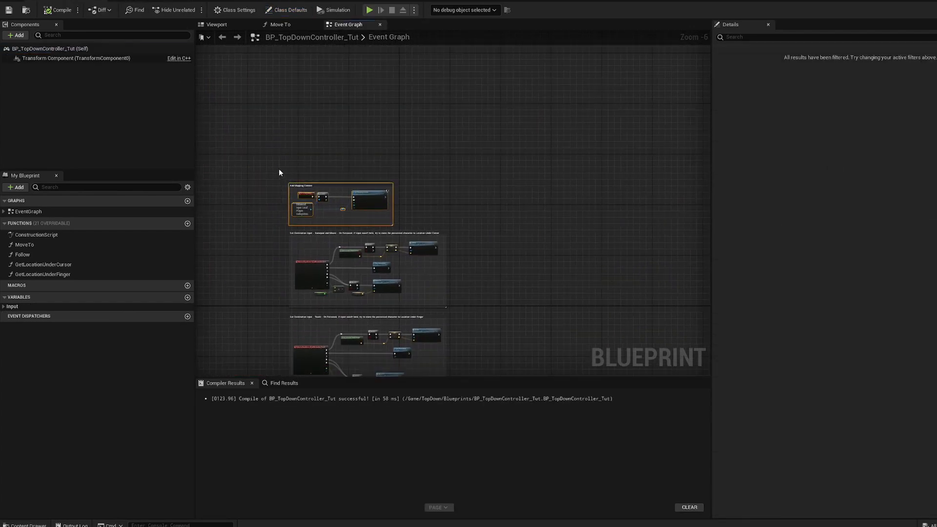
pyautogui.press('Delete')
pyautogui.scroll(1, 333, 189)
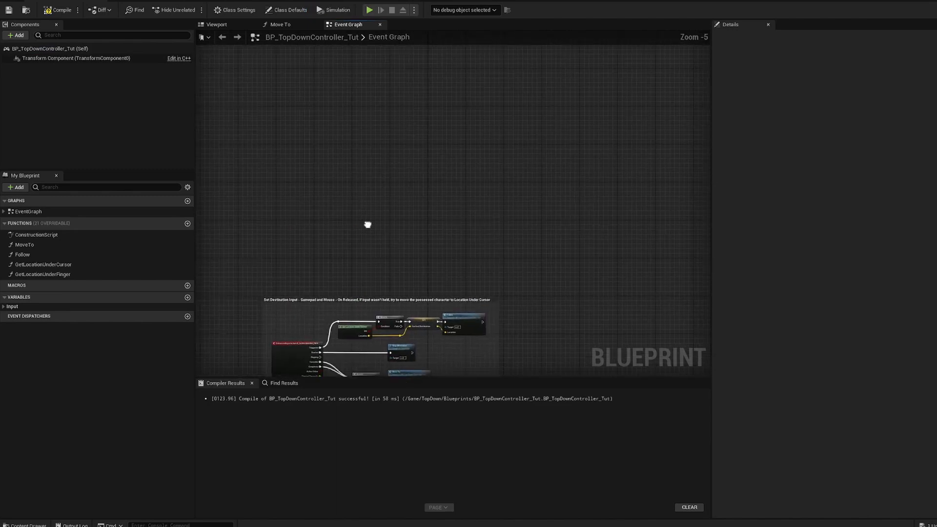
pyautogui.hotkey('ctrl', 'z')
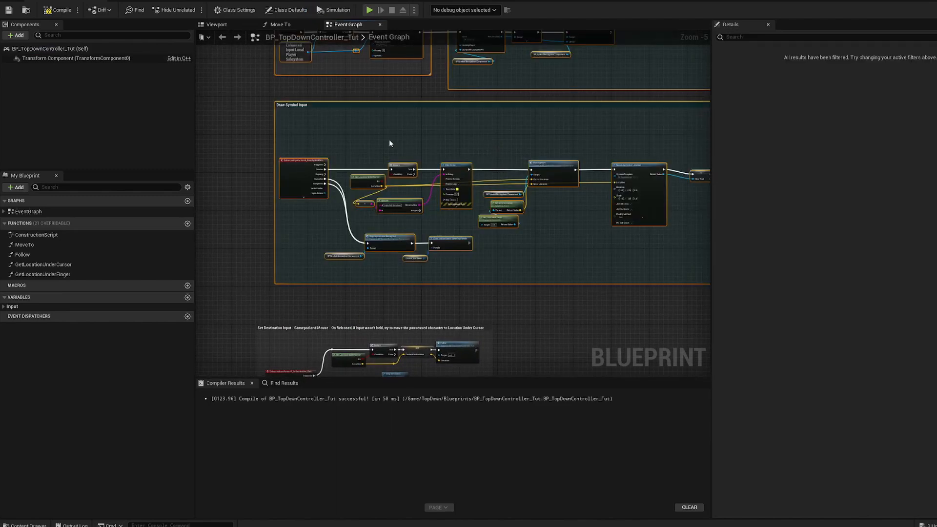
pyautogui.moveTo(385, 111); pyautogui.dragTo(368, 138, button='right')
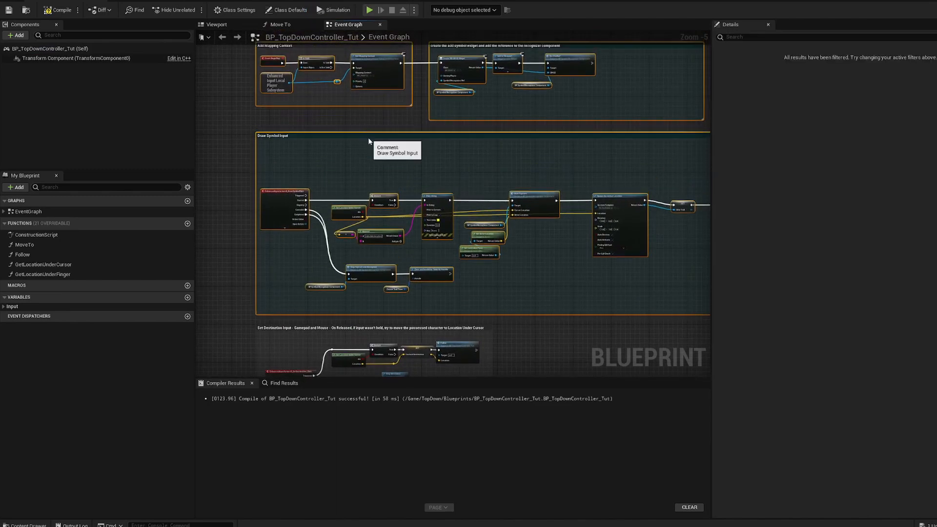
pyautogui.click(344, 118)
# - Set the Add Mapping Context node's mapping context to IMC_Default_Tut and compile the blueprint
pyautogui.scroll(4, 343, 118)
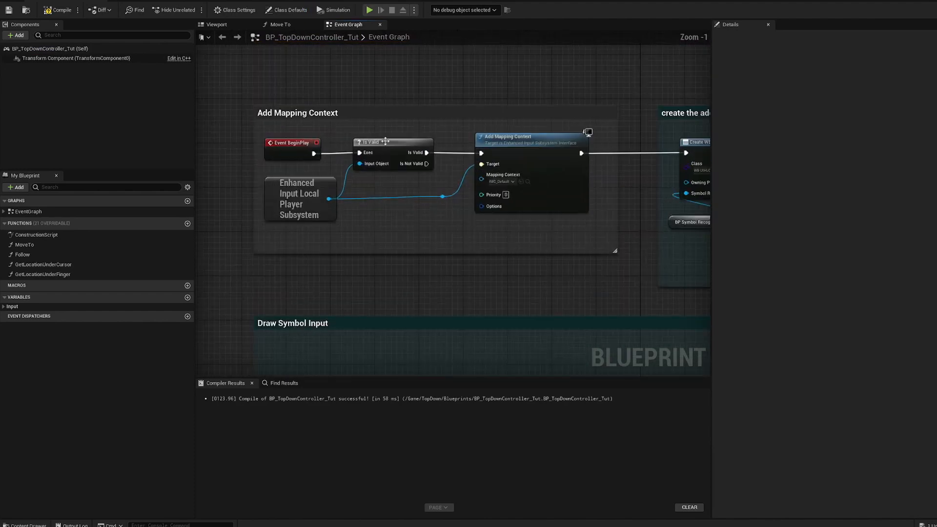
pyautogui.moveTo(452, 181); pyautogui.dragTo(397, 169, button='right')
pyautogui.scroll(1, 459, 171)
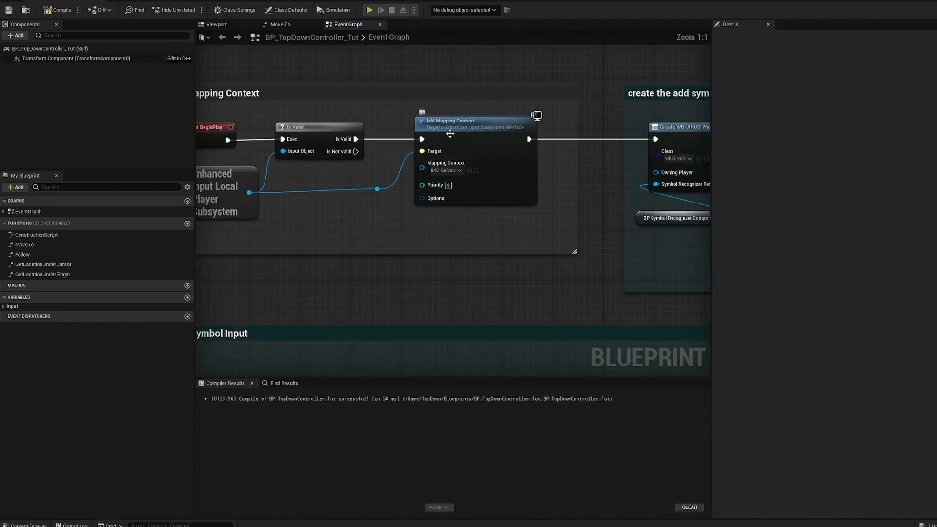
pyautogui.click(459, 170)
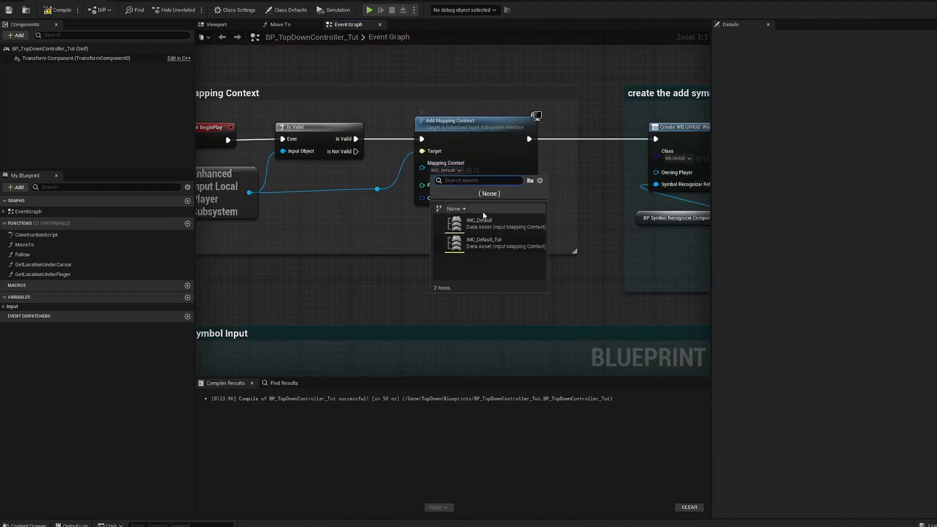
pyautogui.click(497, 243)
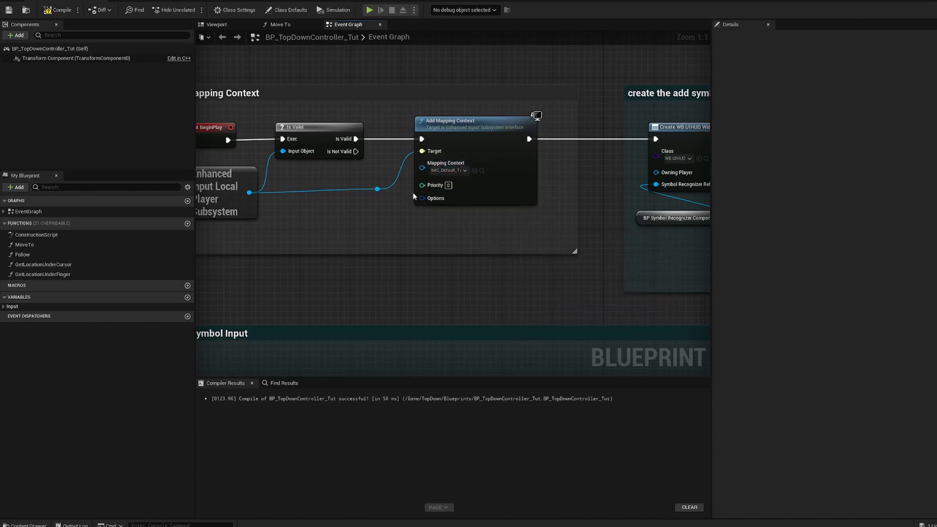
pyautogui.click(62, 9)
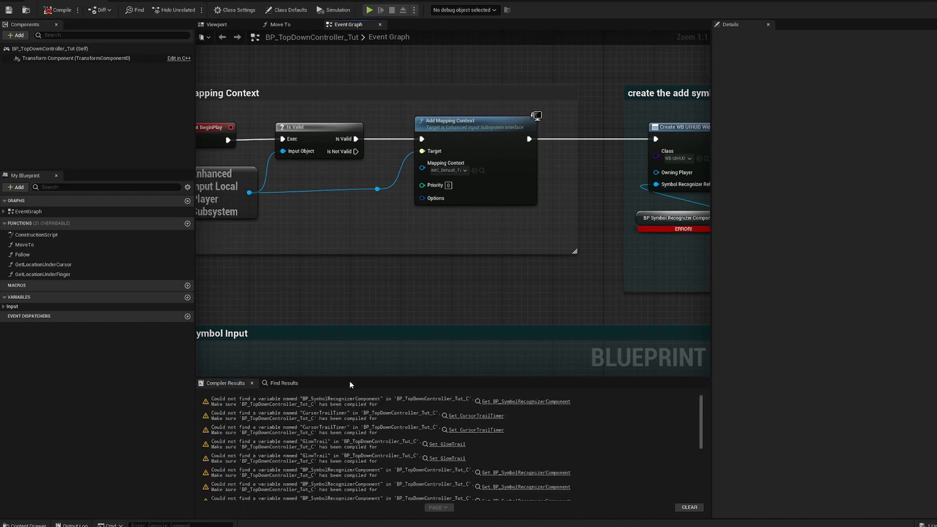
# - Add a BP Symbol Recognizer Component to BP_TopDownController_Tut and recompile
pyautogui.moveTo(698, 223); pyautogui.dragTo(546, 179, button='right')
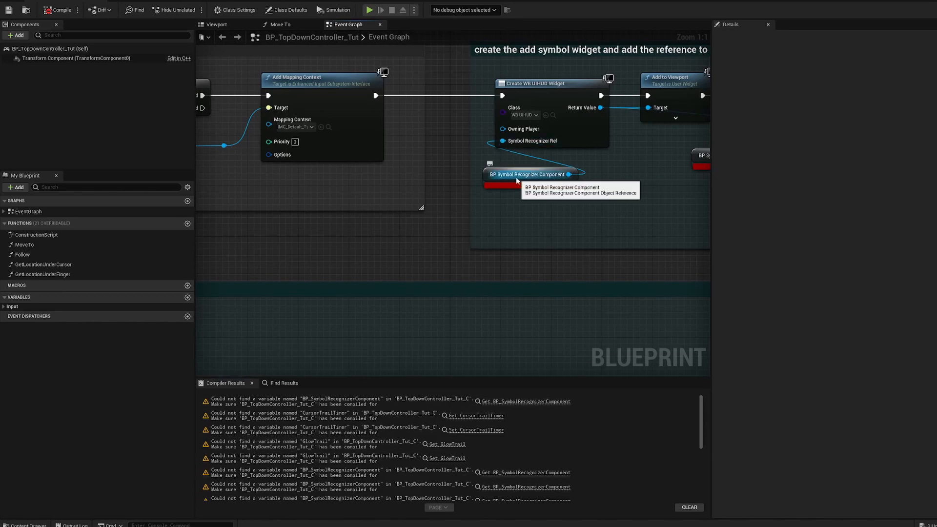
pyautogui.click(17, 35)
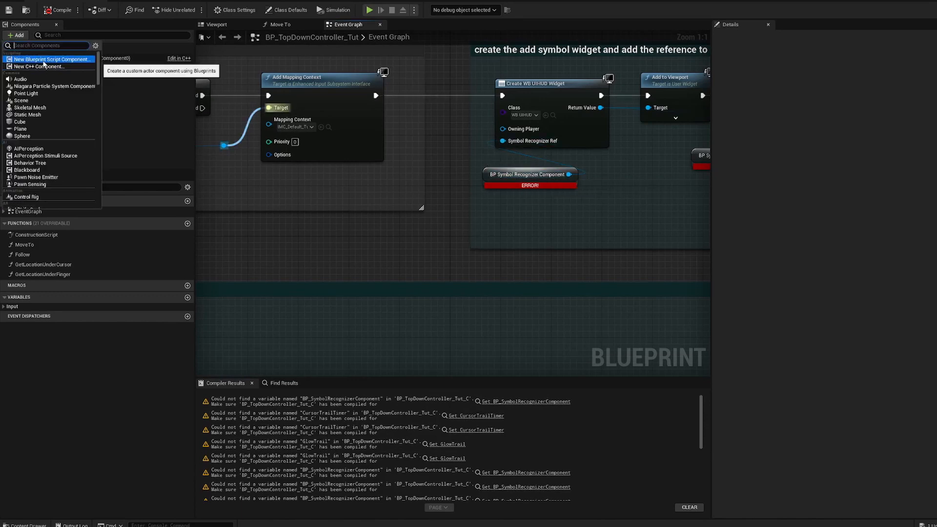
pyautogui.write('symbo')
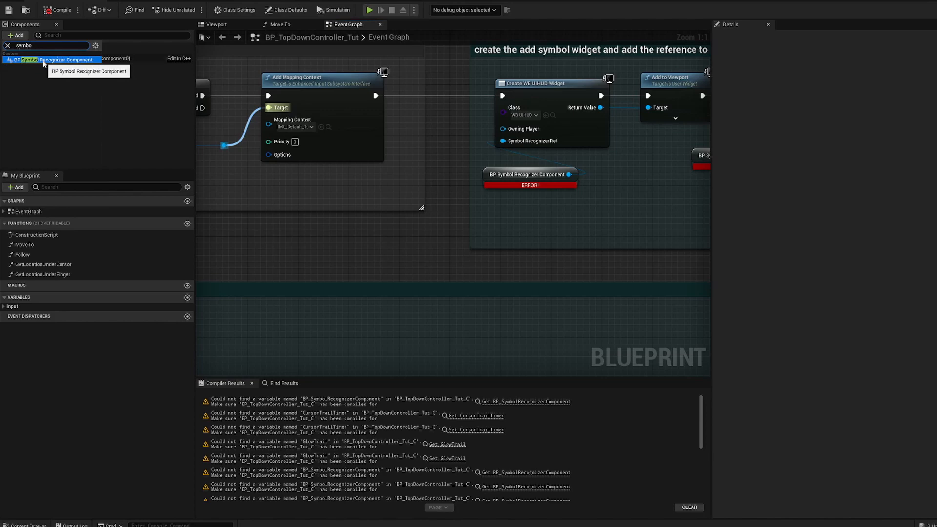
pyautogui.click(43, 59)
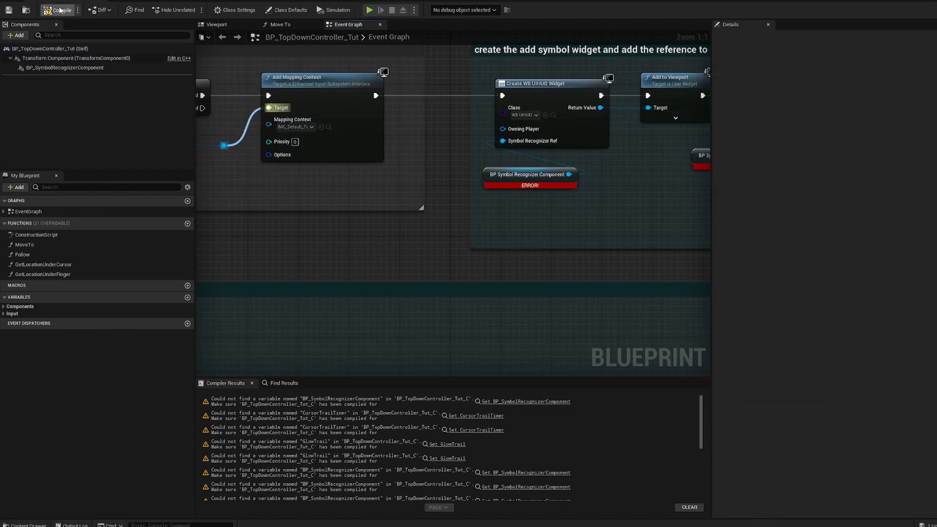
pyautogui.click(60, 10)
# - Create the missing CursorTrailTimer variable from the Cursor Trail Timer node in the Draw Symbol Input group
pyautogui.scroll(-3, 532, 215)
pyautogui.moveTo(506, 209); pyautogui.dragTo(607, 56, button='right')
pyautogui.scroll(2, 500, 278)
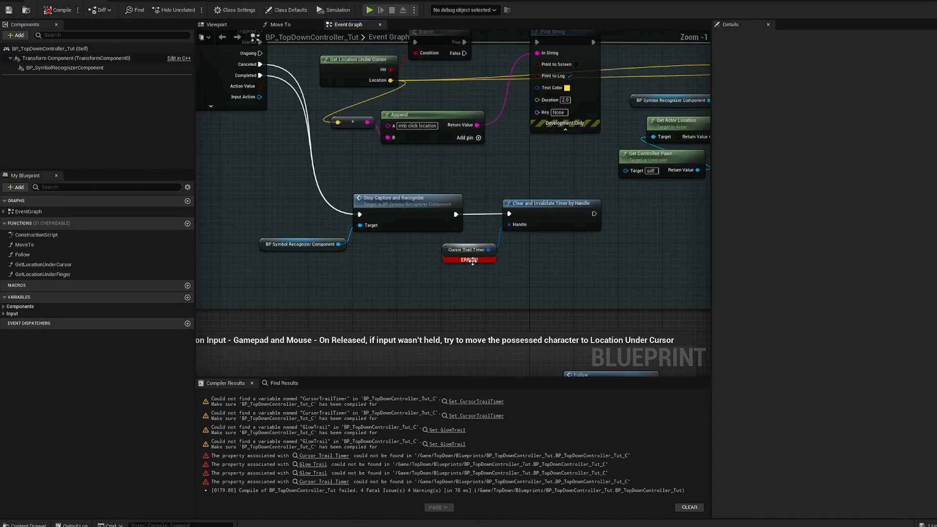
pyautogui.rightClick(464, 258)
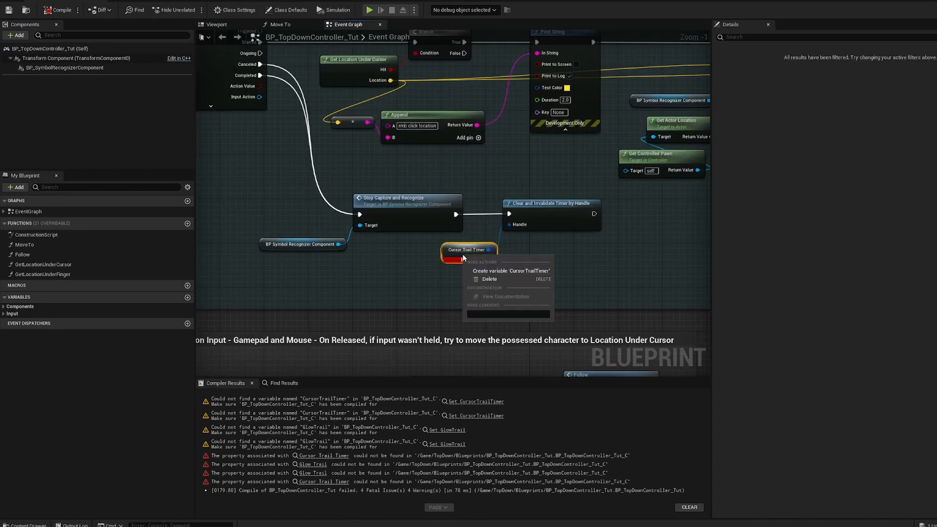
pyautogui.click(488, 271)
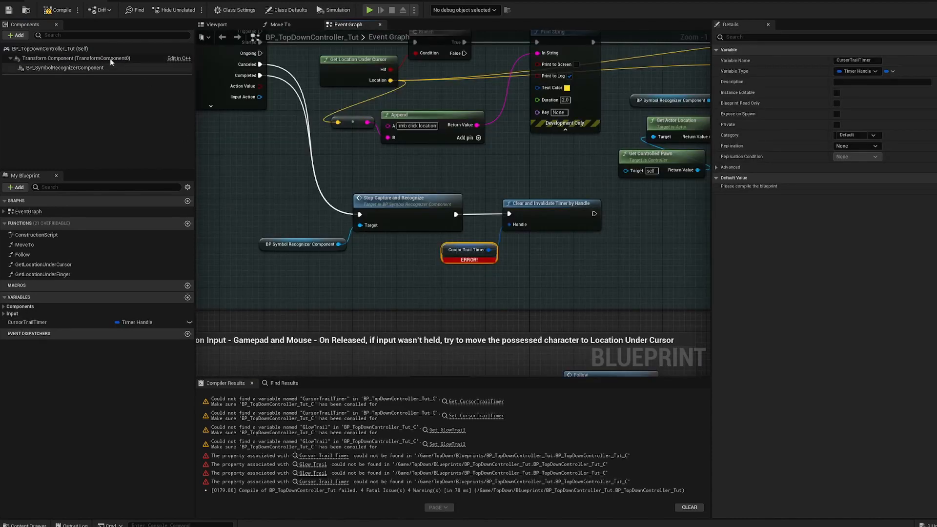
# - Create the missing GlowTrail variable from the Set node following Spawn System at Location and recompile the blueprint
pyautogui.click(57, 10)
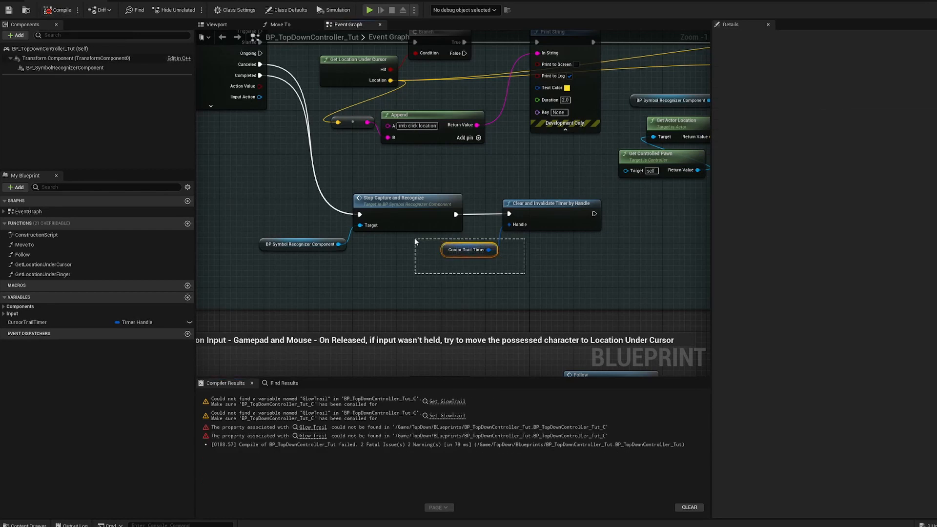
pyautogui.moveTo(630, 255); pyautogui.dragTo(444, 268, button='right')
pyautogui.moveTo(478, 221); pyautogui.dragTo(401, 94)
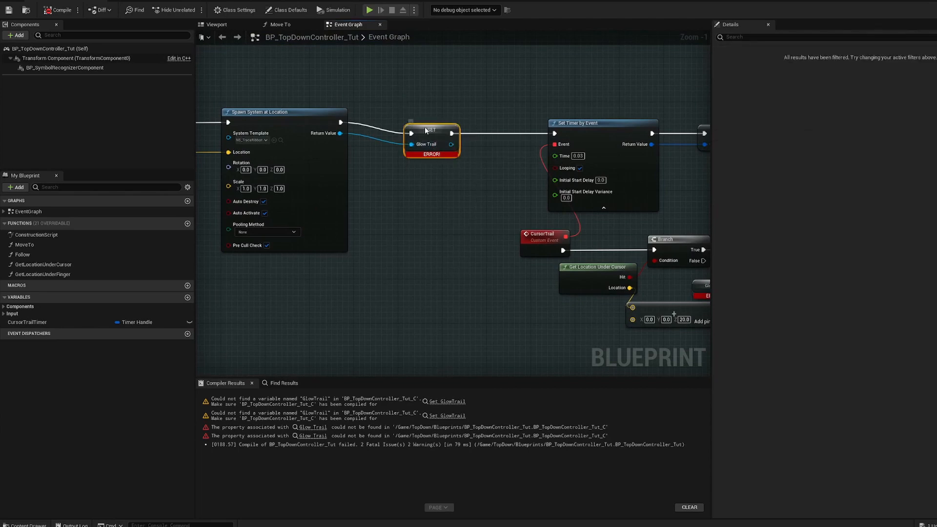
pyautogui.rightClick(434, 138)
pyautogui.click(465, 152)
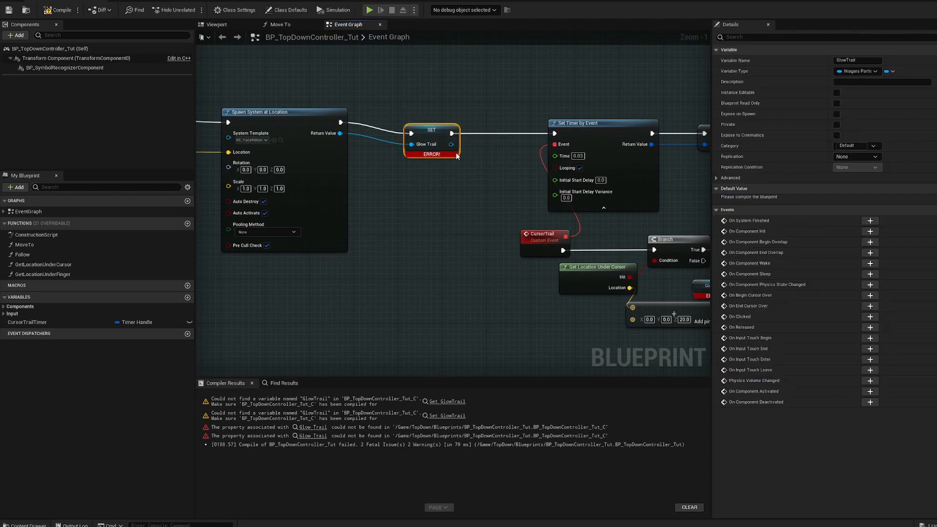
pyautogui.click(57, 9)
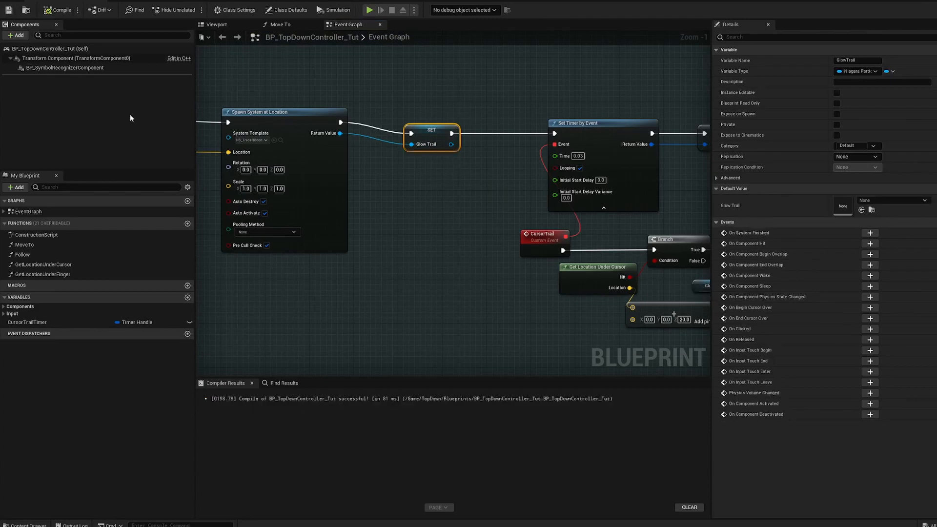
# - Return to the level editor and open the IMC_Default_Tut mapping context from the TopDown Input folder
pyautogui.moveTo(352, 236); pyautogui.dragTo(358, 236)
pyautogui.scroll(-6, 381, 249)
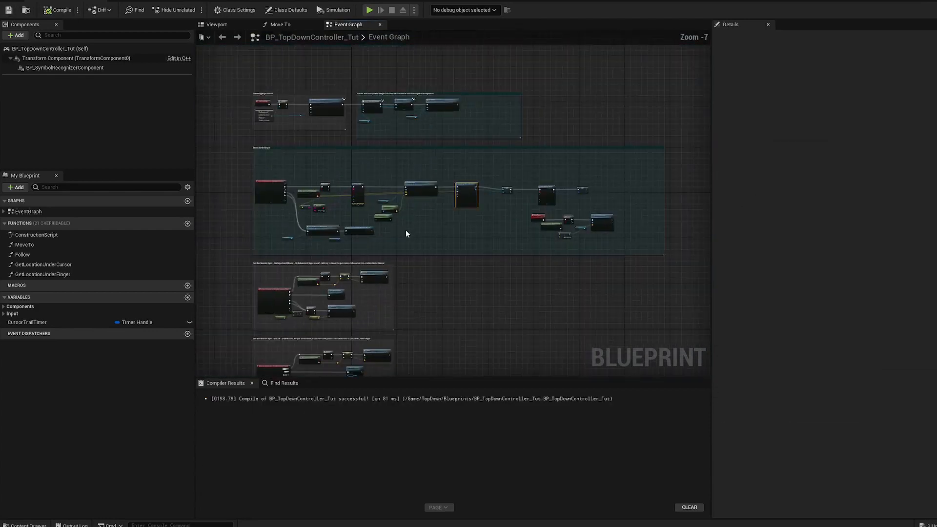
pyautogui.moveTo(406, 232); pyautogui.dragTo(397, 254, button='right')
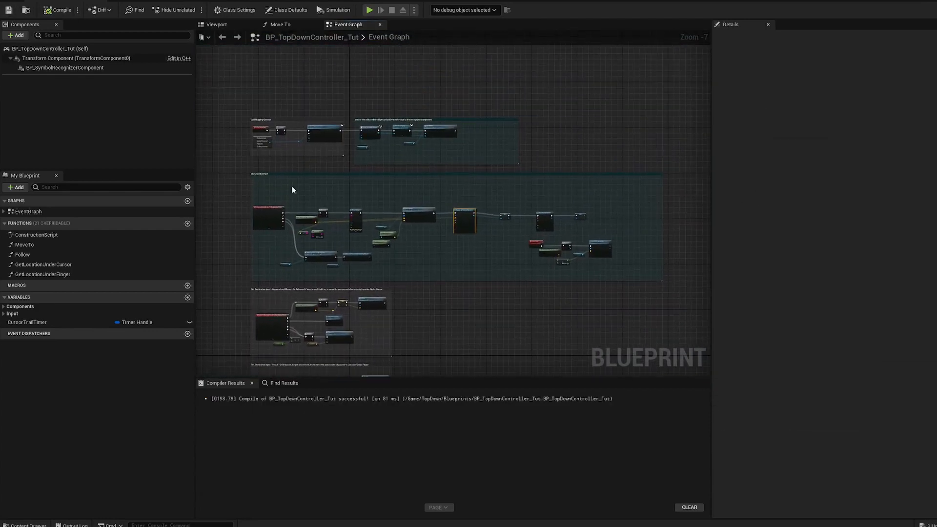
pyautogui.click(291, 113)
pyautogui.click(918, 1)
pyautogui.click(417, 397)
pyautogui.scroll(-1, 54, 435)
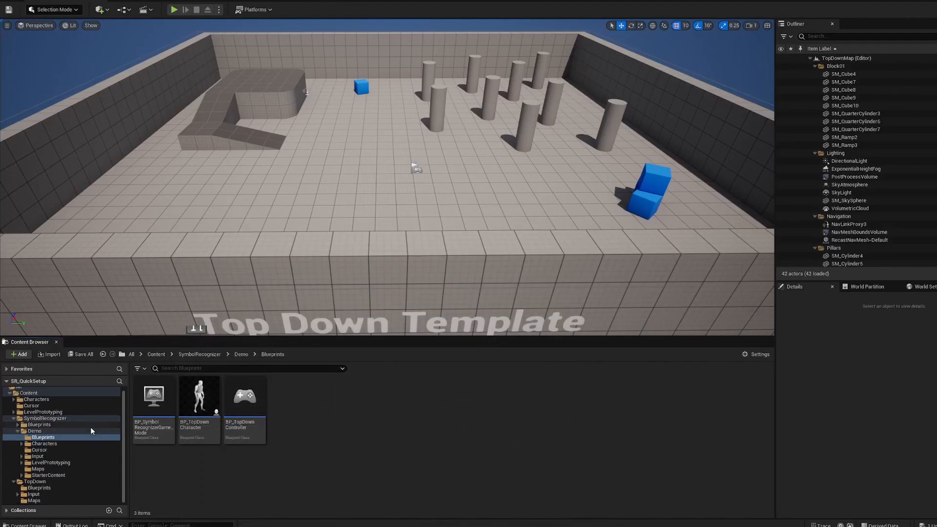
pyautogui.click(35, 495)
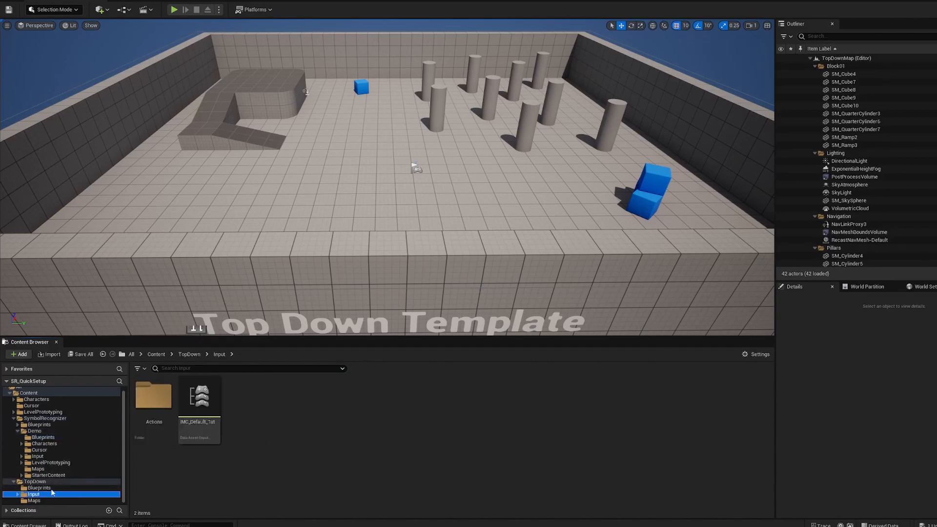
pyautogui.click(14, 418)
pyautogui.click(206, 404)
pyautogui.doubleClick(207, 404)
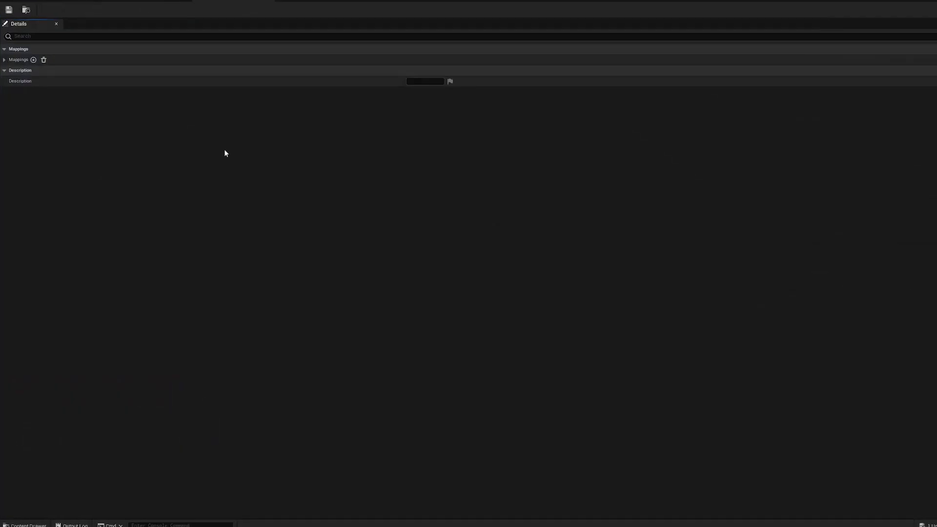
# - Add a mapping for the IA_DrawSymbolClick input action to IMC_Default_Tut
pyautogui.click(4, 59)
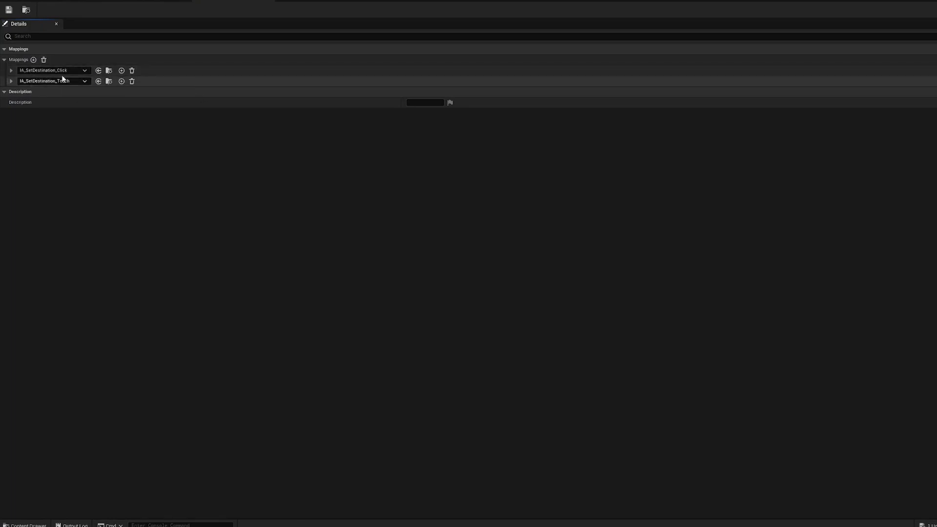
pyautogui.click(33, 60)
pyautogui.click(56, 91)
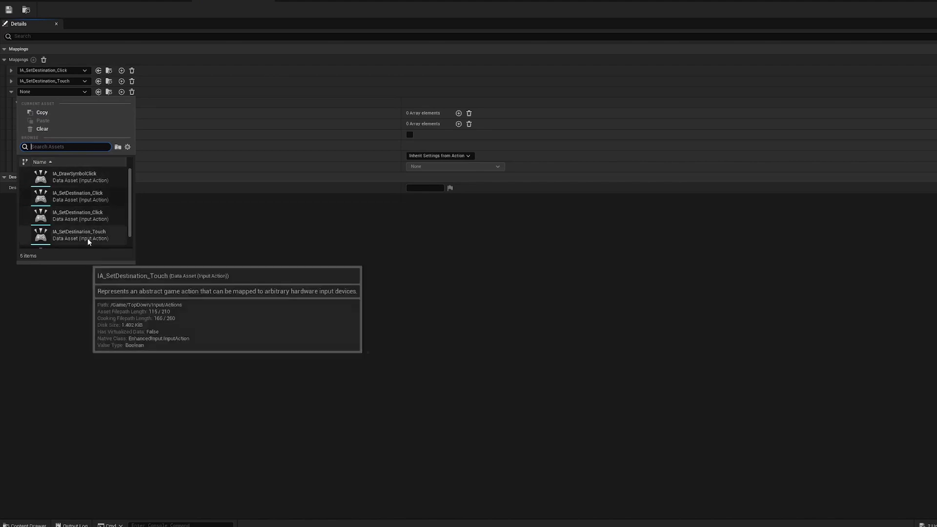
pyautogui.click(77, 178)
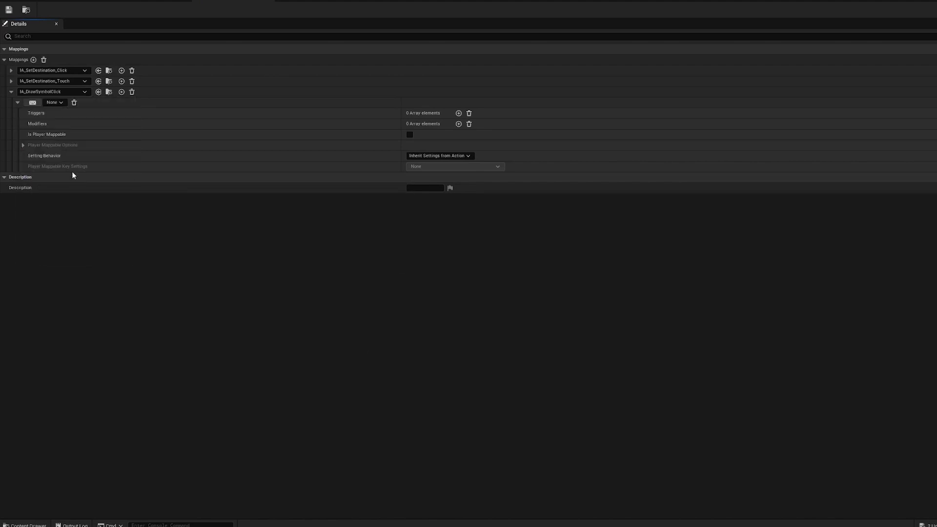
# - Bind the IA_DrawSymbolClick mapping to Right Mouse Button and save the mapping context
pyautogui.click(61, 103)
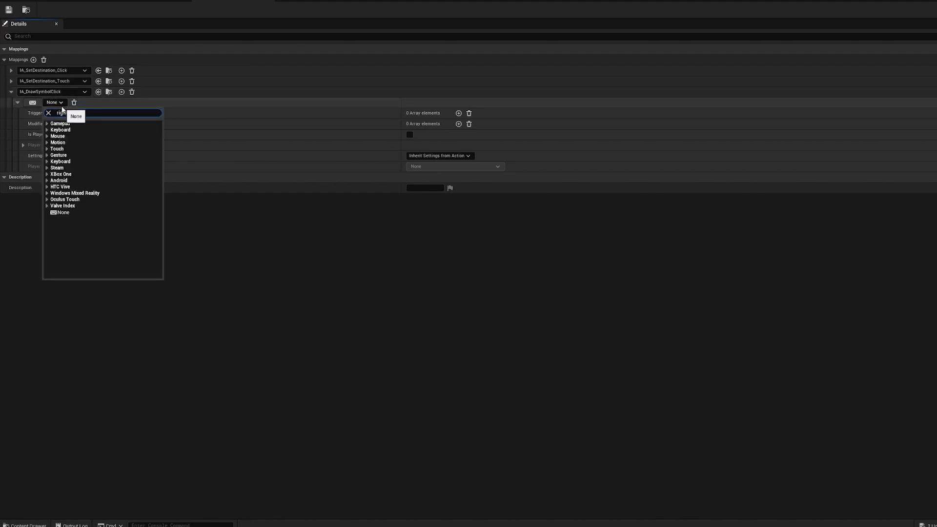
pyautogui.write('right mouse')
pyautogui.click(83, 129)
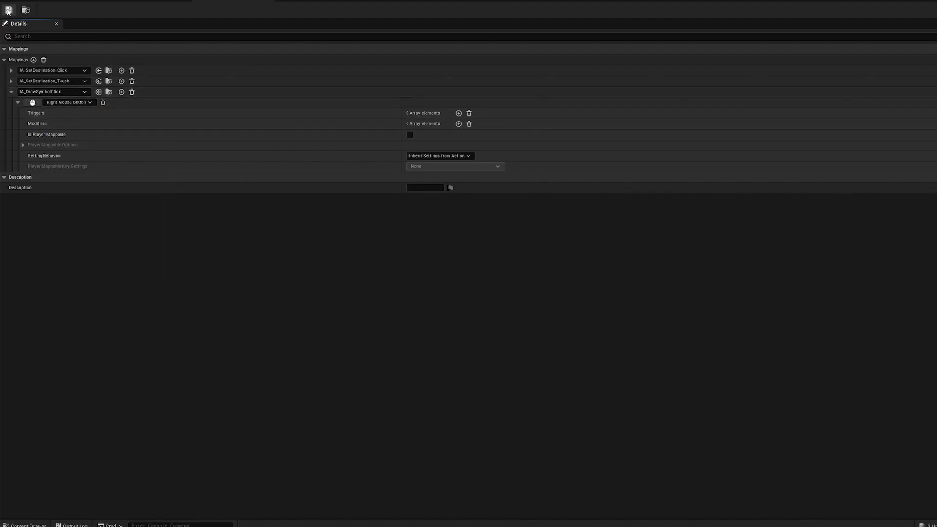
# - Play the Top Down level, test drawing strokes on the floor, and end the play session
pyautogui.click(268, 0)
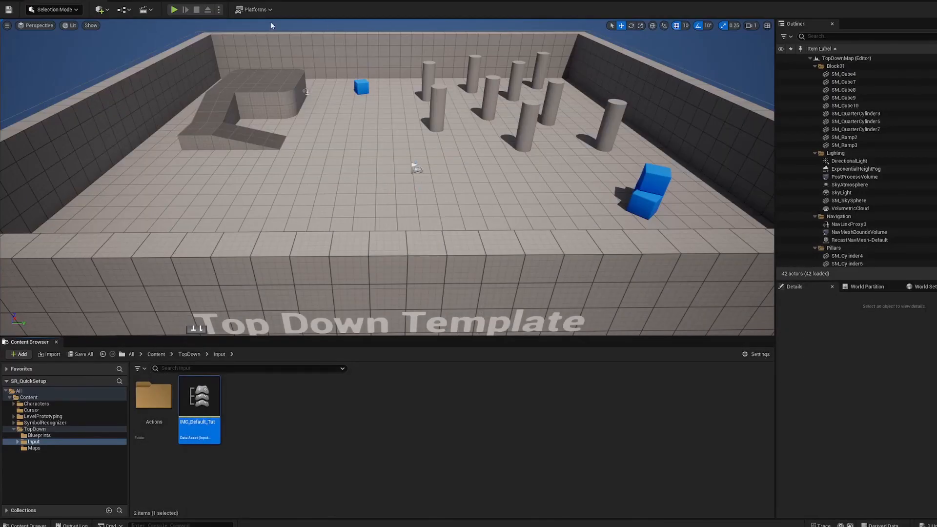
pyautogui.click(173, 10)
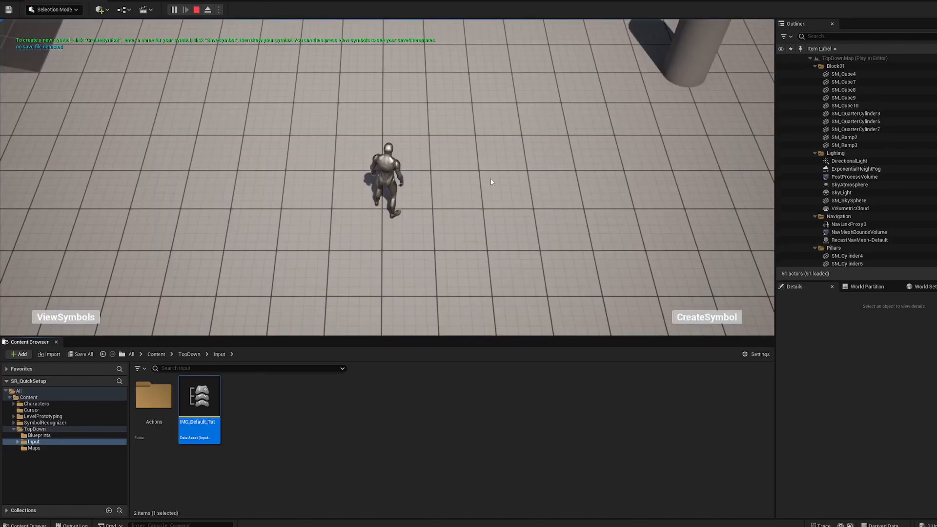
pyautogui.moveTo(488, 168)
pyautogui.mouseDown()
pyautogui.moveTo(583, 115)
pyautogui.moveTo(541, 224)
pyautogui.moveTo(556, 307)
pyautogui.moveTo(506, 178)
pyautogui.mouseUp()
pyautogui.moveTo(488, 273)
pyautogui.mouseDown()
pyautogui.moveTo(469, 117)
pyautogui.moveTo(676, 214)
pyautogui.mouseUp()
pyautogui.press('Escape')
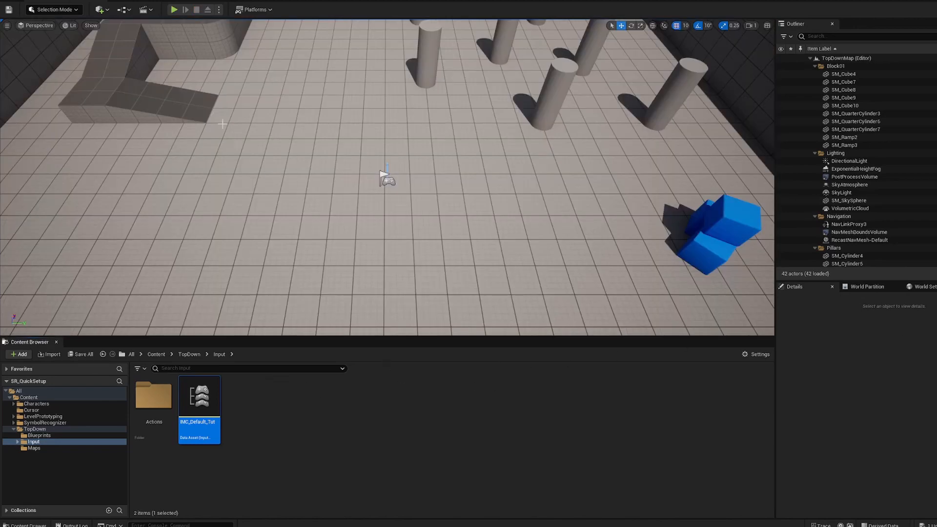
# - Play-test symbol creation by naming a new symbol Heart, drawing a heart shape beside the character, and viewing the saved symbols
pyautogui.click(174, 10)
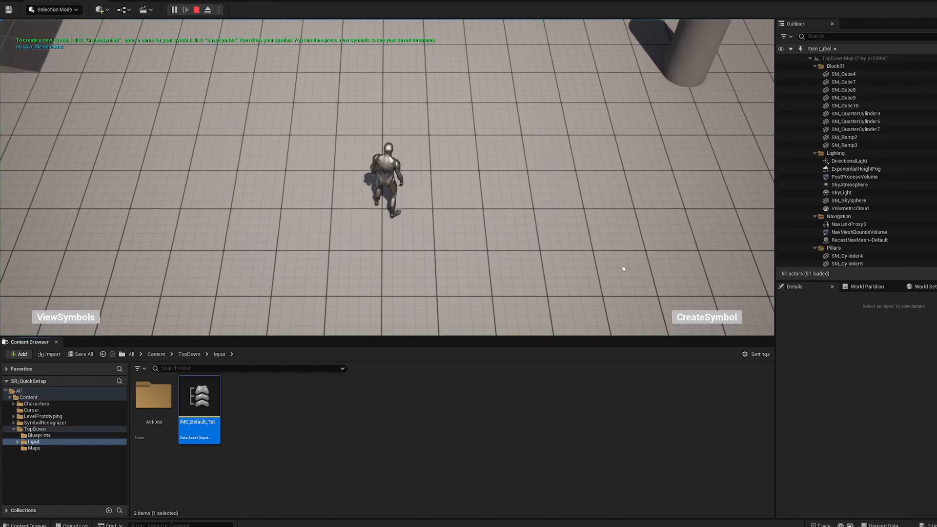
pyautogui.click(728, 299)
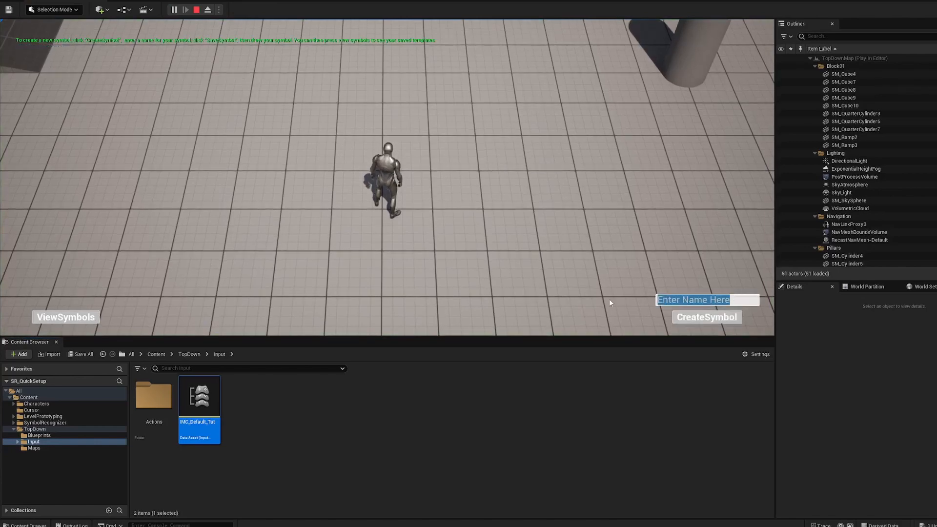
pyautogui.write('Heart')
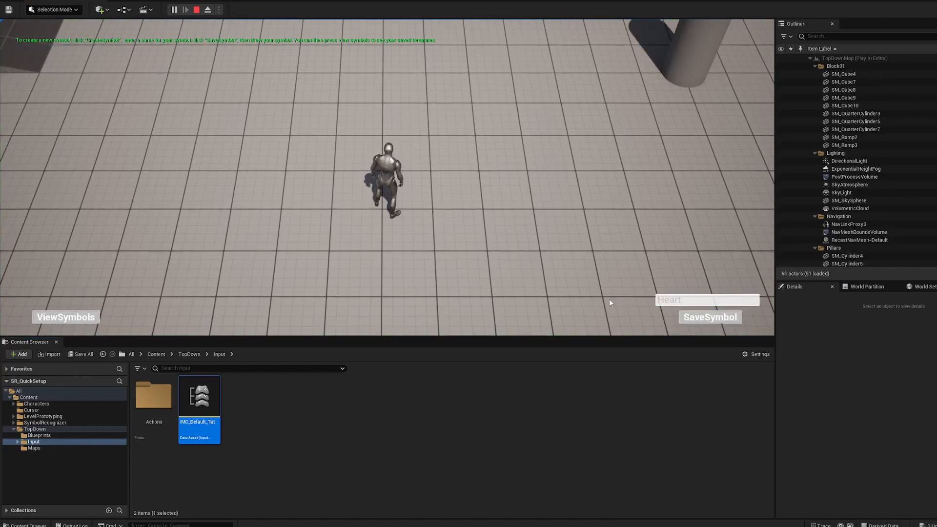
pyautogui.click(711, 319)
pyautogui.click(710, 320)
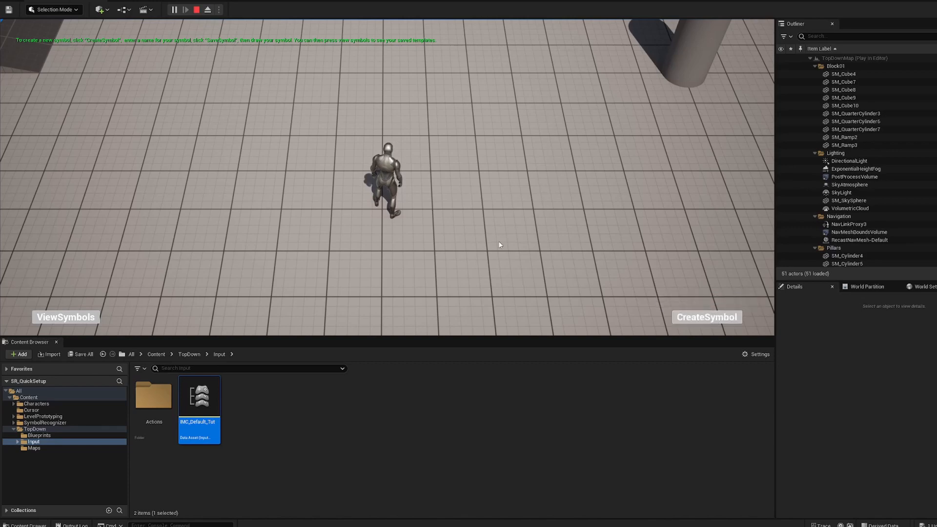
pyautogui.moveTo(499, 242)
pyautogui.mouseDown()
pyautogui.moveTo(477, 136)
pyautogui.moveTo(599, 148)
pyautogui.moveTo(508, 266)
pyautogui.mouseUp()
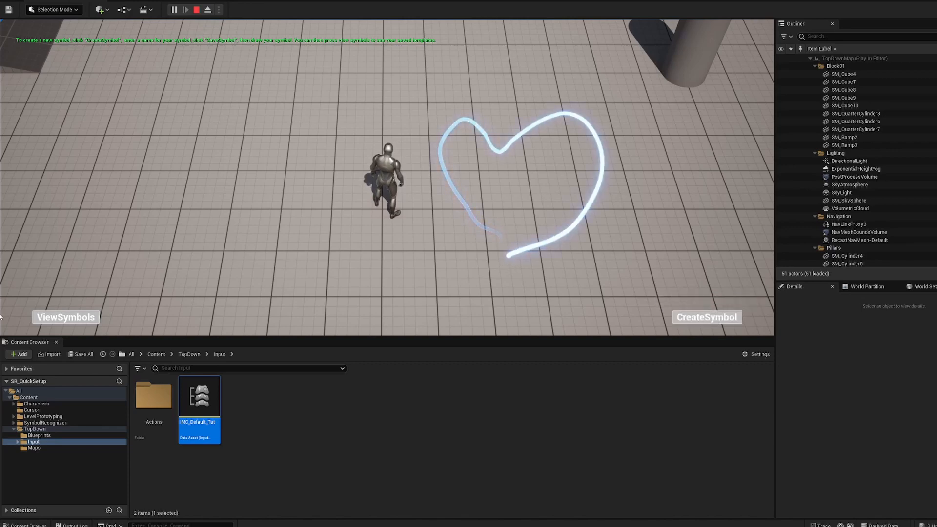
pyautogui.click(65, 318)
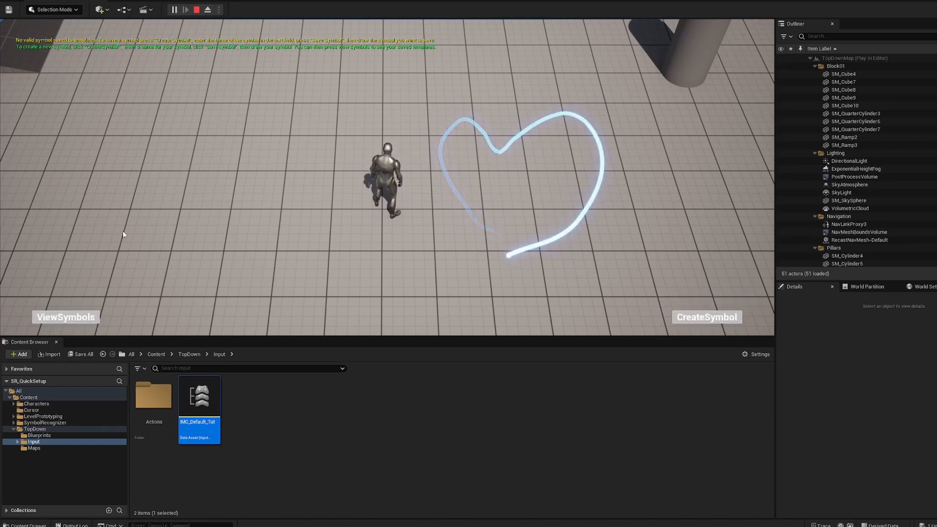
pyautogui.click(83, 318)
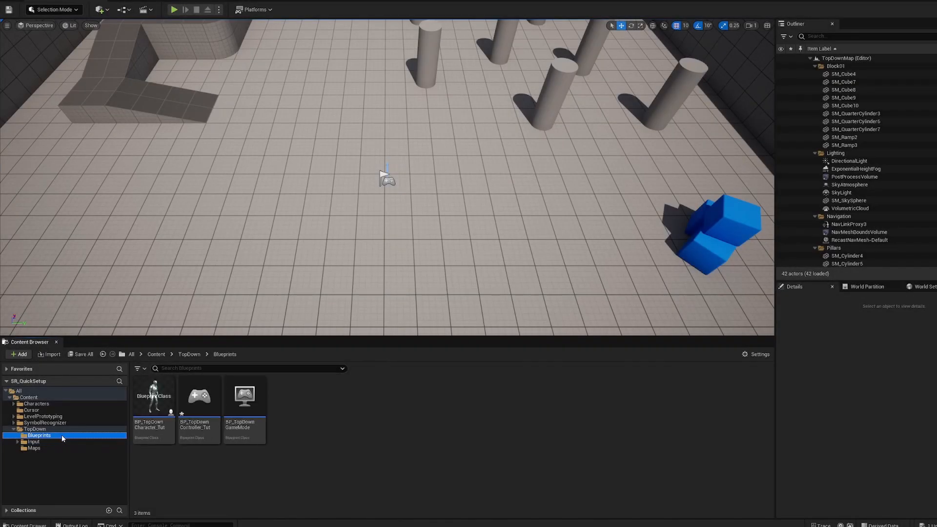
# - Open the BP_TopDownController_Tut blueprint, and BP_SymbolRecognizerComponent from the SymbolRecognizer Blueprints folder
pyautogui.doubleClick(200, 414)
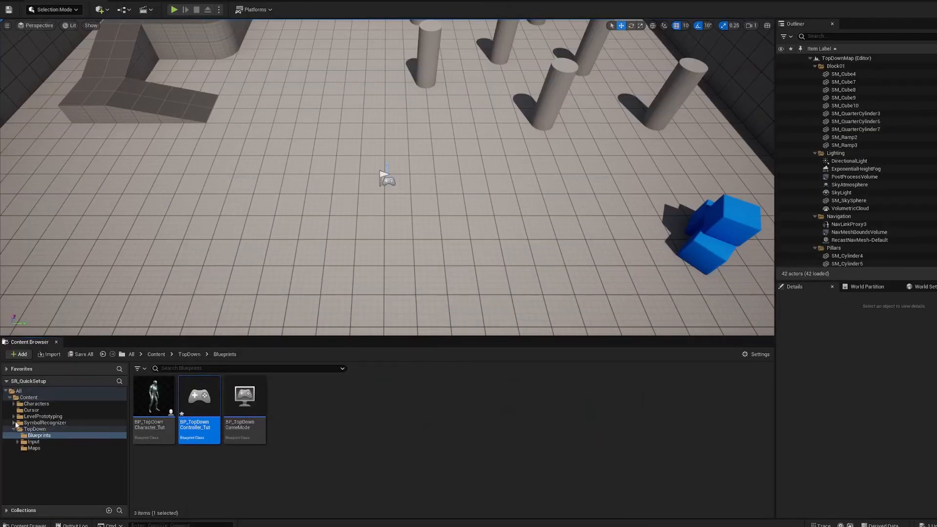
pyautogui.click(13, 423)
pyautogui.click(42, 422)
pyautogui.click(35, 434)
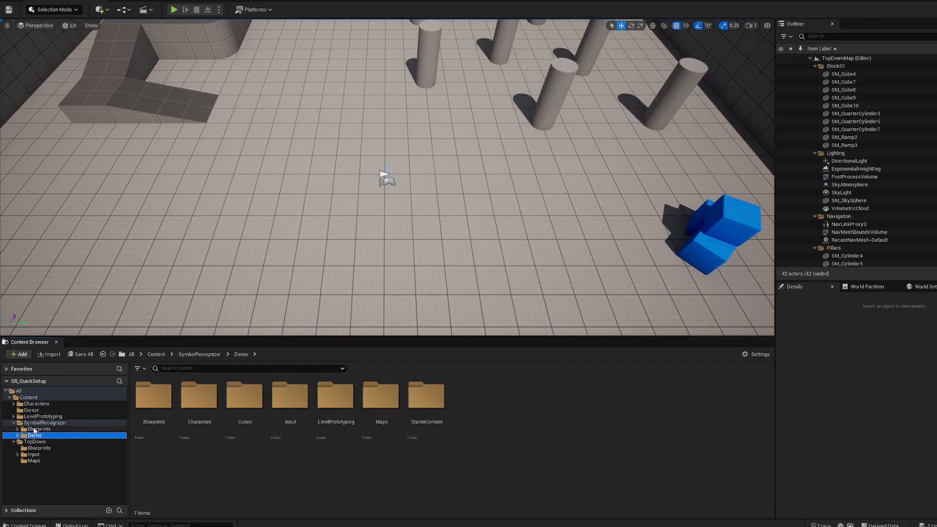
pyautogui.click(35, 429)
pyautogui.doubleClick(290, 398)
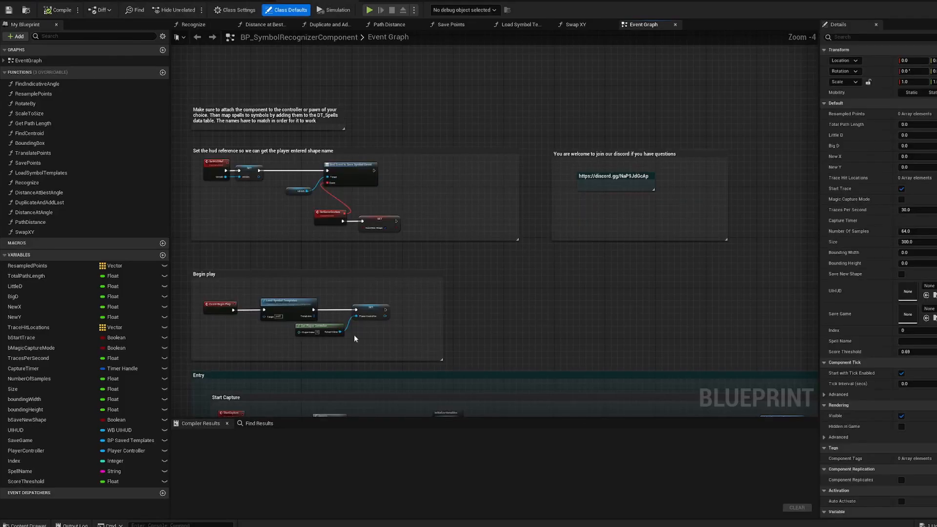
# - In the Recognize section, add a Cast To BP_TopDownCharacter_Tut node from the return value of Get Controlled Pawn
pyautogui.moveTo(467, 342); pyautogui.dragTo(502, 182, button='right')
pyautogui.scroll(-2, 505, 188)
pyautogui.moveTo(571, 307); pyautogui.dragTo(456, 191, button='right')
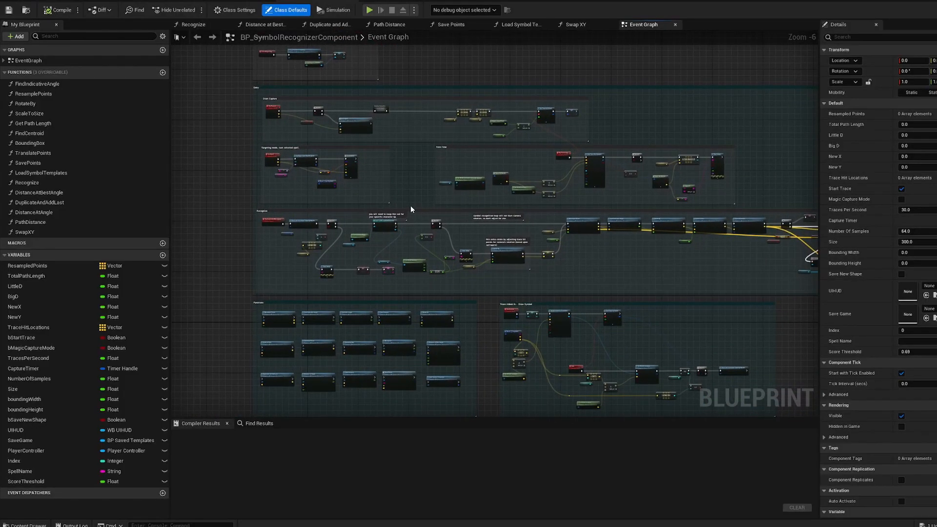
pyautogui.scroll(4, 382, 226)
pyautogui.scroll(1, 381, 227)
pyautogui.click(364, 196)
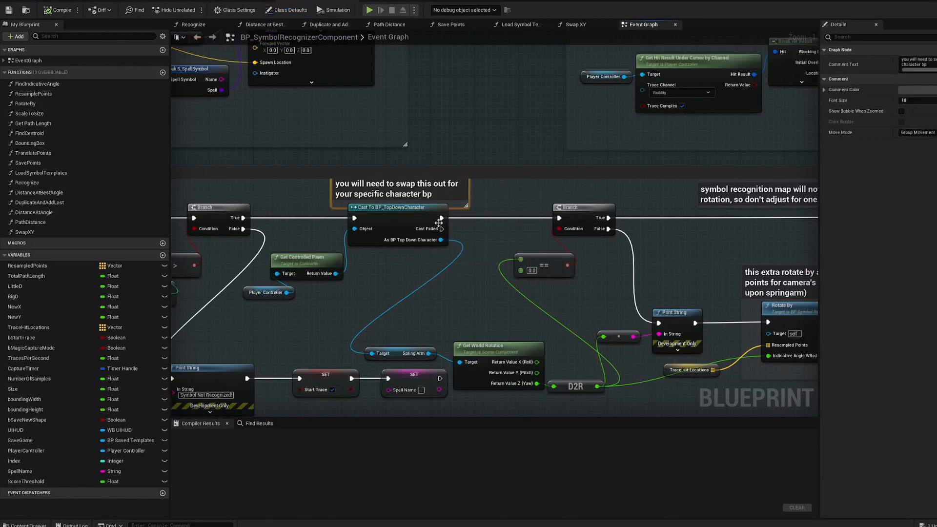
pyautogui.click(380, 271)
pyautogui.moveTo(380, 271); pyautogui.dragTo(459, 268, button='right')
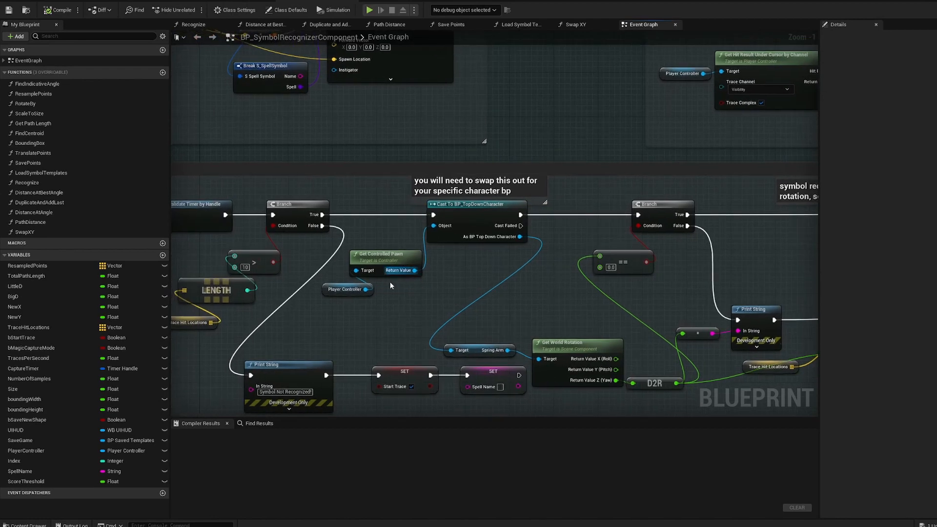
pyautogui.moveTo(521, 225); pyautogui.dragTo(449, 308)
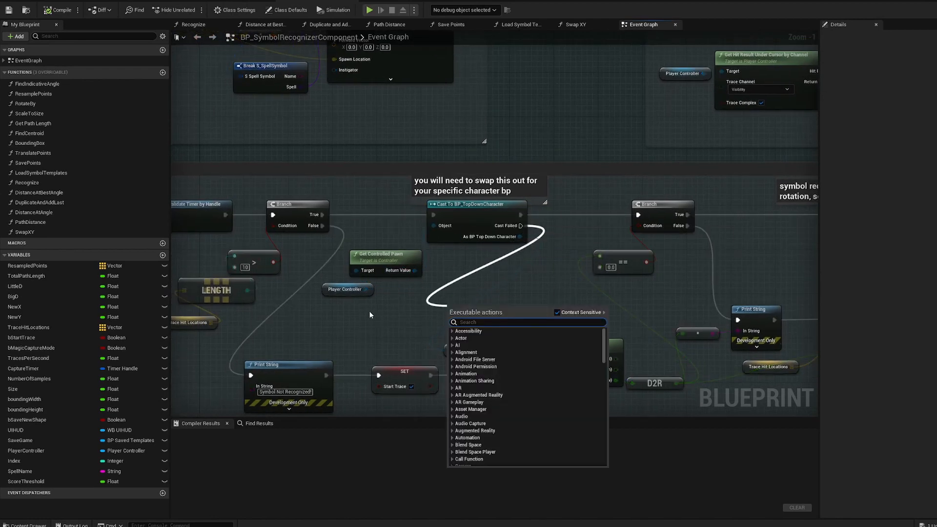
pyautogui.press('Escape')
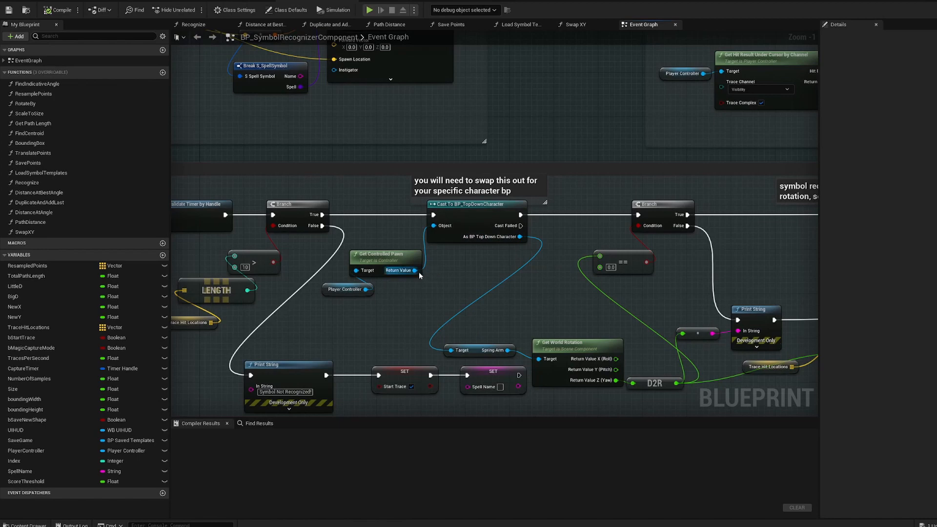
pyautogui.moveTo(415, 271); pyautogui.dragTo(433, 289)
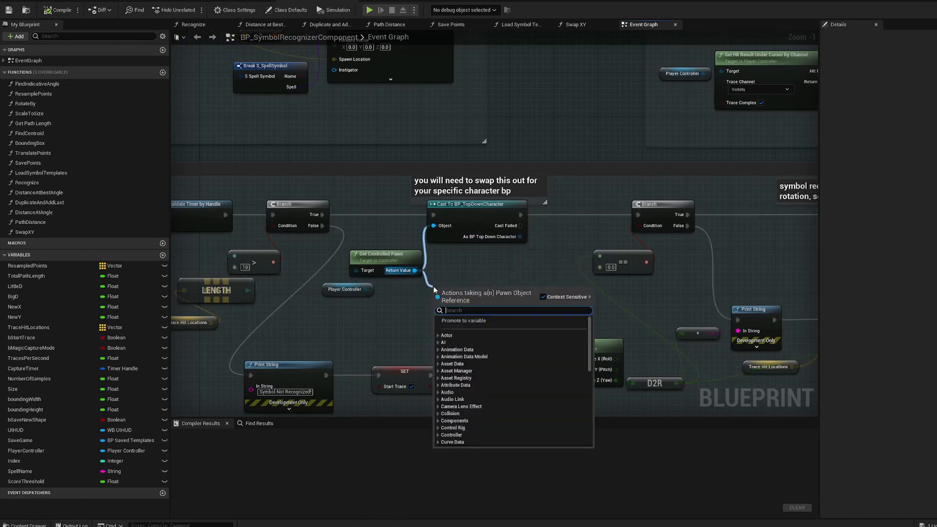
pyautogui.write('cast to')
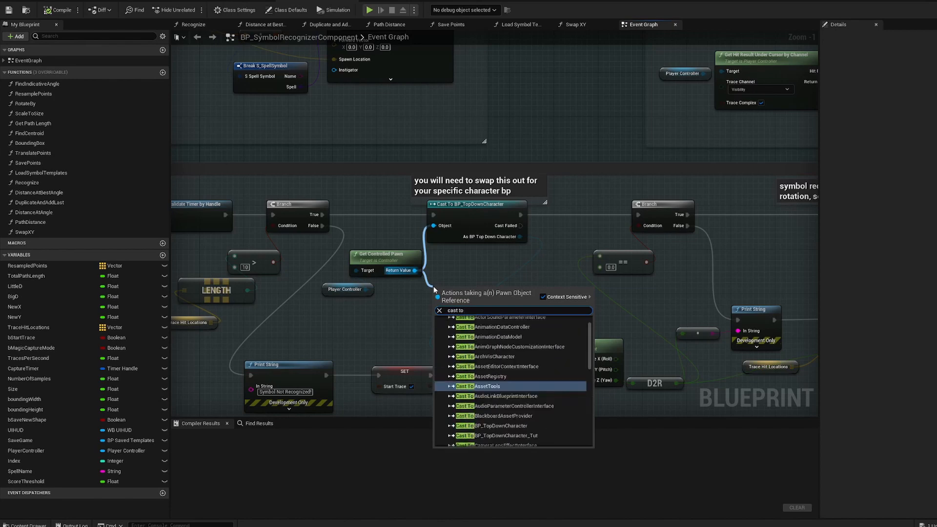
pyautogui.write(' bp')
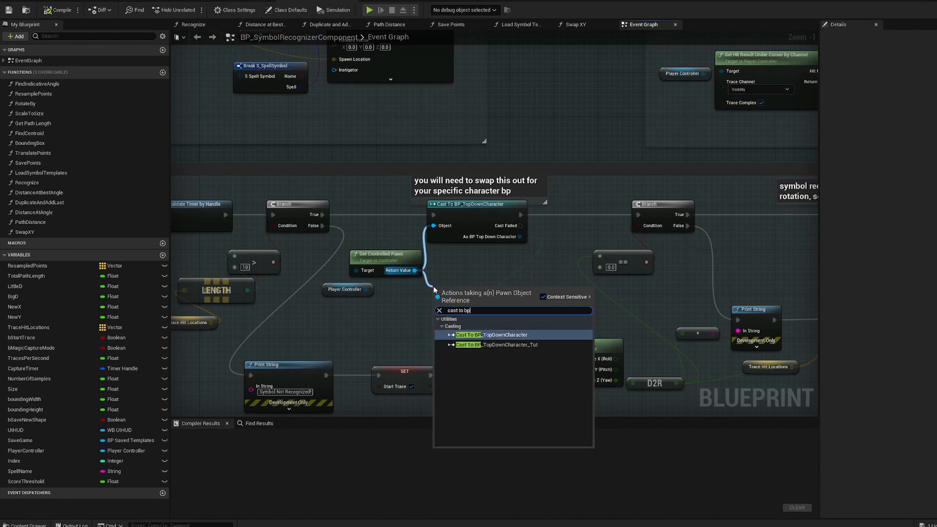
pyautogui.click(497, 345)
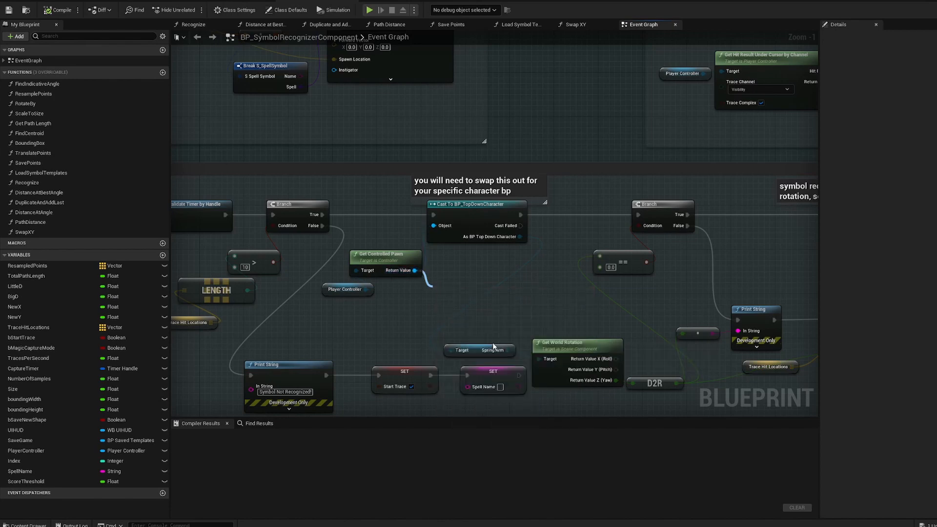
# - Delete the old Cast To BP_TopDownCharacter node and wire the new cast in its place between the two Branch nodes
pyautogui.click(470, 221)
pyautogui.press('Delete')
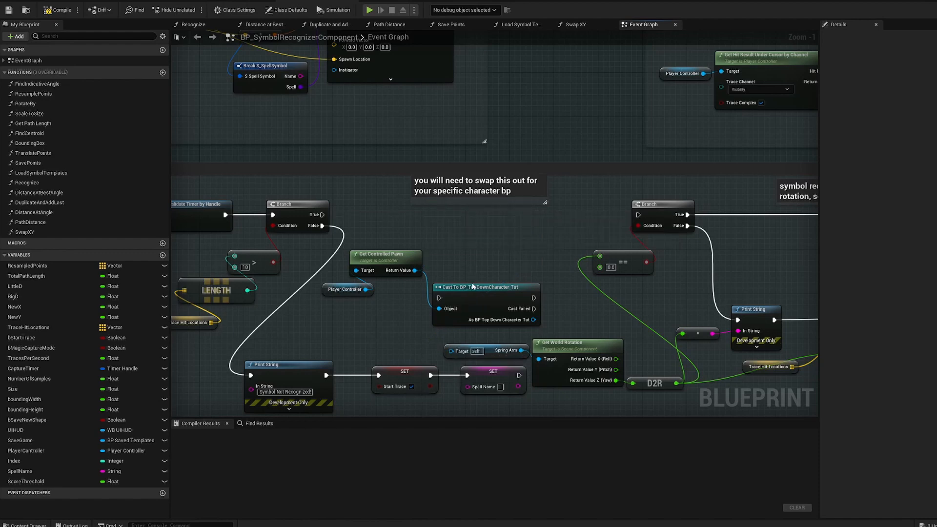
pyautogui.moveTo(473, 287); pyautogui.dragTo(465, 208)
pyautogui.moveTo(322, 215); pyautogui.dragTo(458, 204)
pyautogui.moveTo(522, 215); pyautogui.dragTo(638, 215)
# - Replace the old Spring Arm getter with one taken from the new cast, and connect it to the Get World Rotation target
pyautogui.moveTo(524, 238); pyautogui.dragTo(408, 310)
pyautogui.write('spring a')
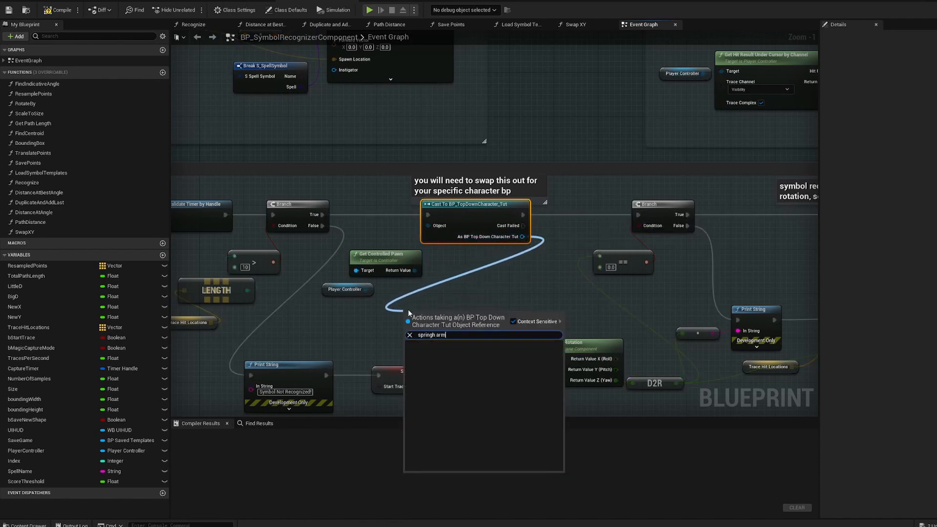
pyautogui.write('rm')
pyautogui.press('Return')
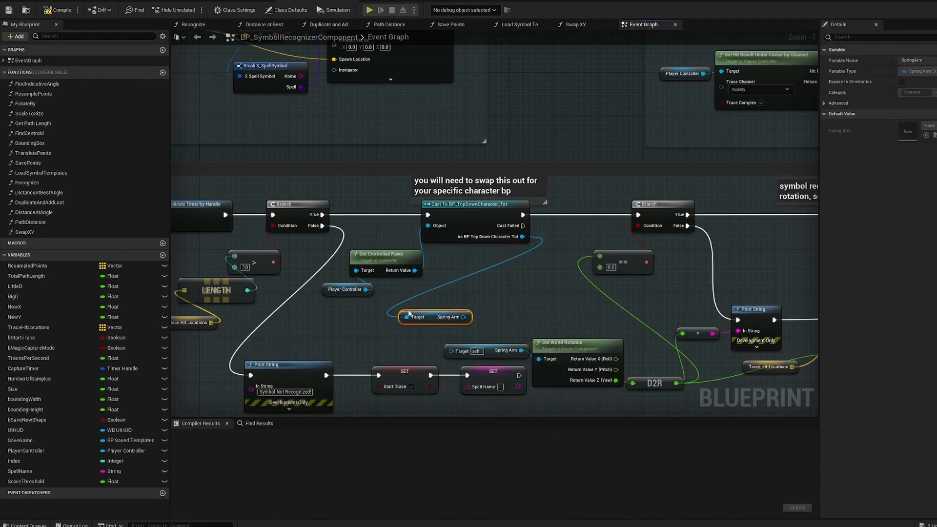
pyautogui.moveTo(504, 318); pyautogui.dragTo(491, 348)
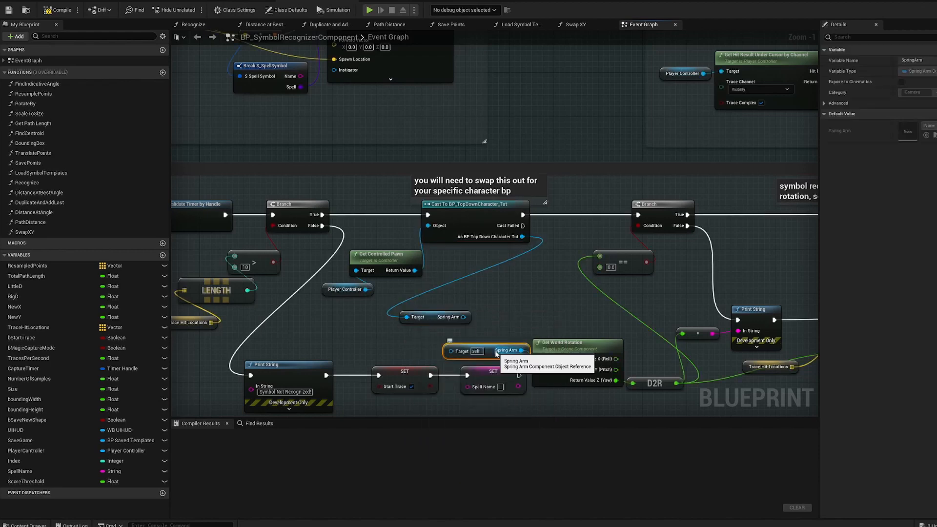
pyautogui.press('Delete')
pyautogui.moveTo(465, 317); pyautogui.dragTo(538, 360)
pyautogui.moveTo(438, 323); pyautogui.dragTo(482, 346)
pyautogui.click(514, 295)
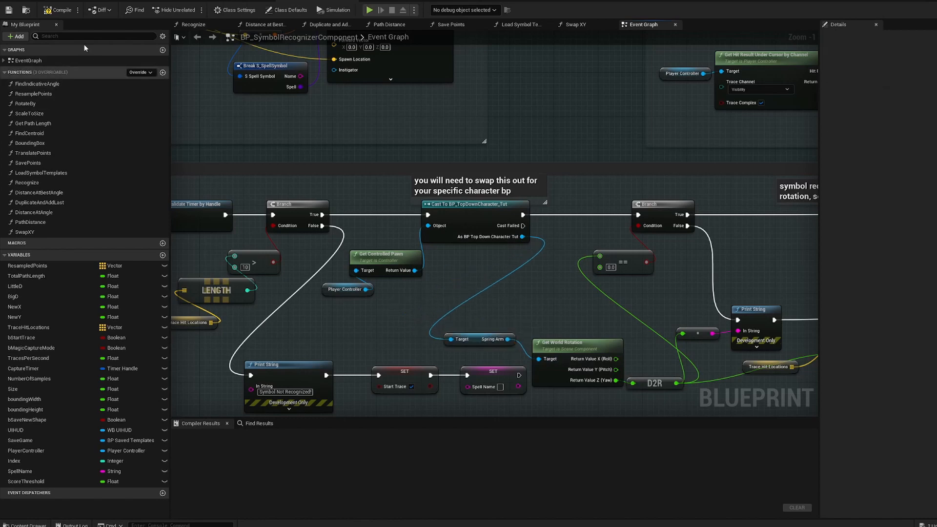
# - Compile the blueprint and, in a new play session, create a symbol named Heart by drawing a heart beside the character
pyautogui.click(58, 9)
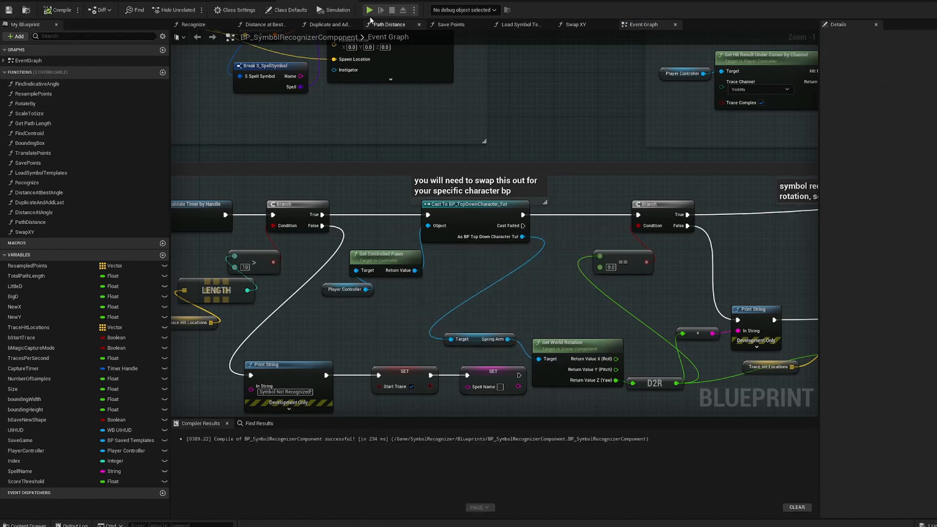
pyautogui.click(370, 10)
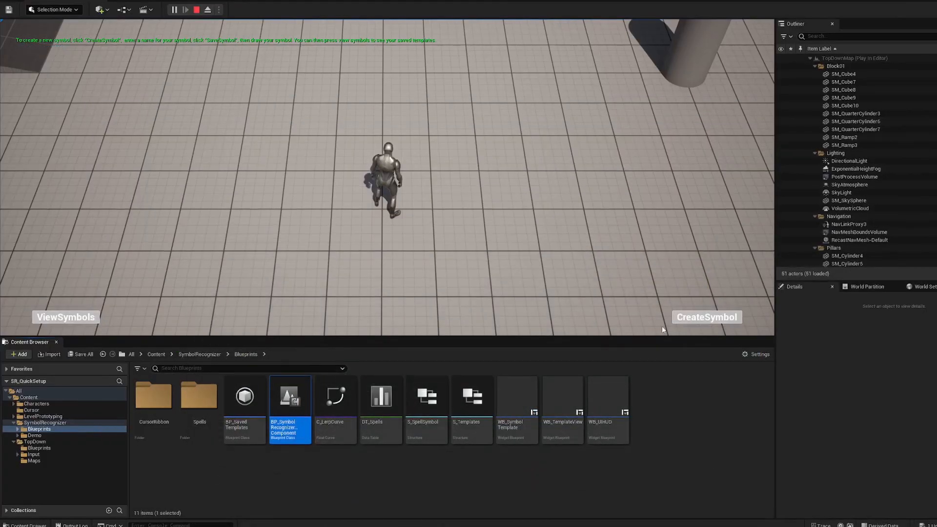
pyautogui.click(707, 317)
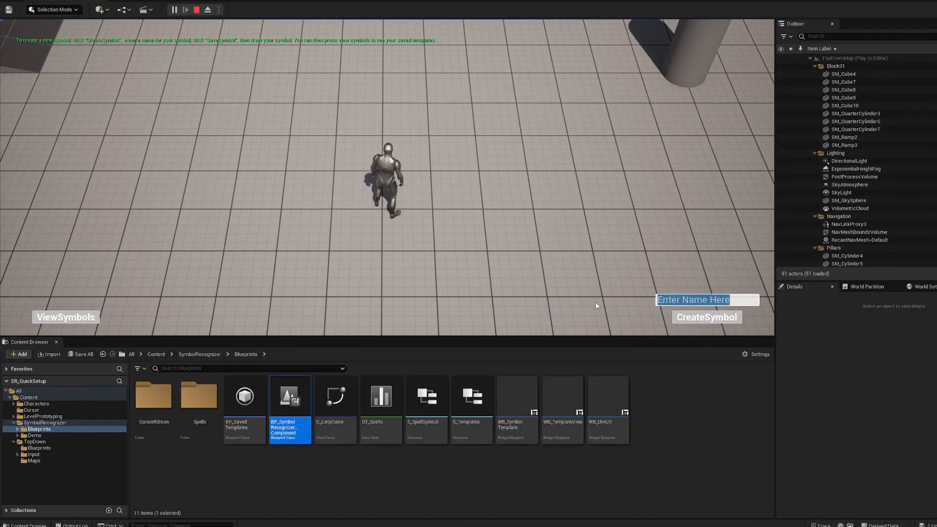
pyautogui.write('Heart')
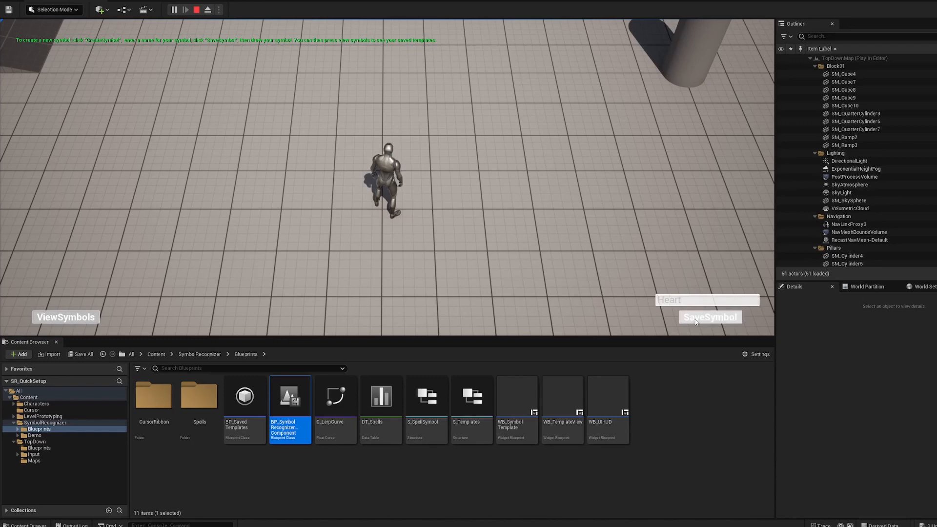
pyautogui.click(692, 316)
pyautogui.moveTo(486, 226)
pyautogui.mouseDown()
pyautogui.moveTo(493, 131)
pyautogui.moveTo(572, 119)
pyautogui.moveTo(481, 253)
pyautogui.mouseUp()
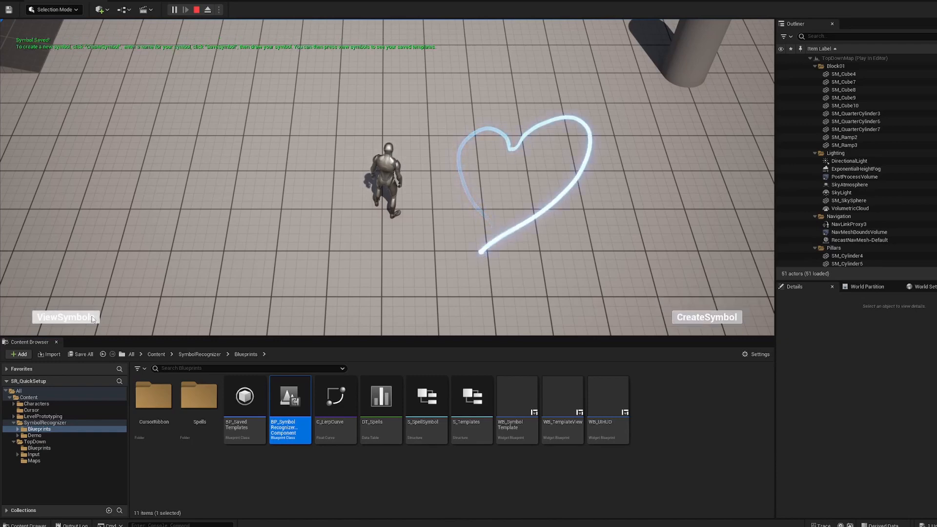
# - Preview the saved Heart symbol and draw a heart around the character to test its recognition
pyautogui.click(66, 317)
pyautogui.click(62, 135)
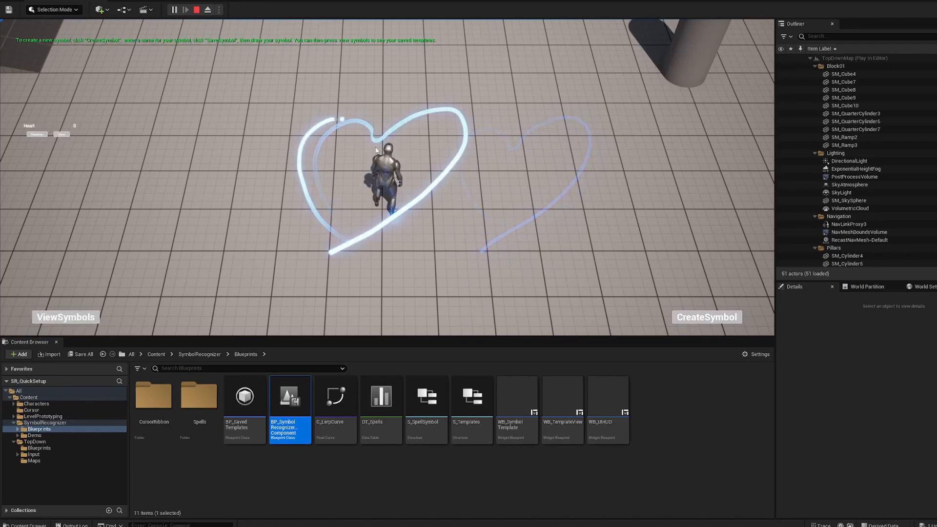
pyautogui.moveTo(343, 252); pyautogui.dragTo(307, 258)
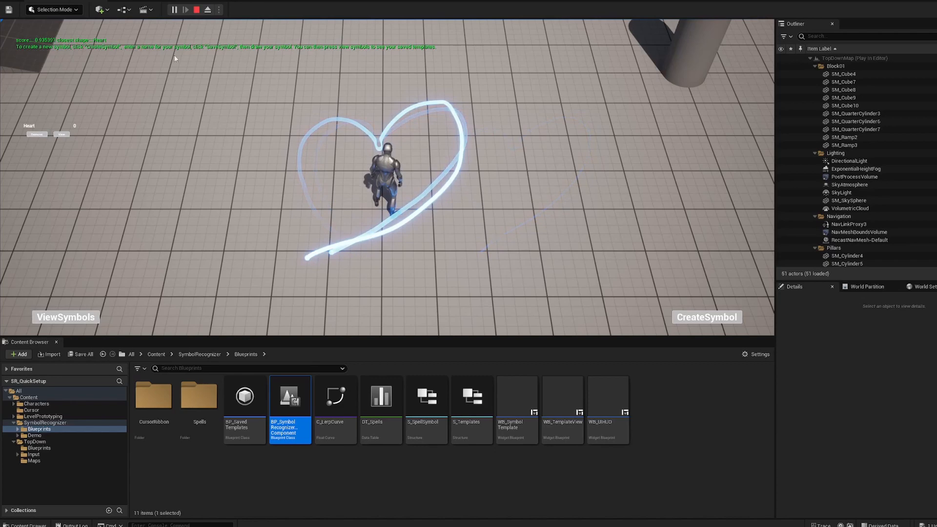
pyautogui.click(559, 175)
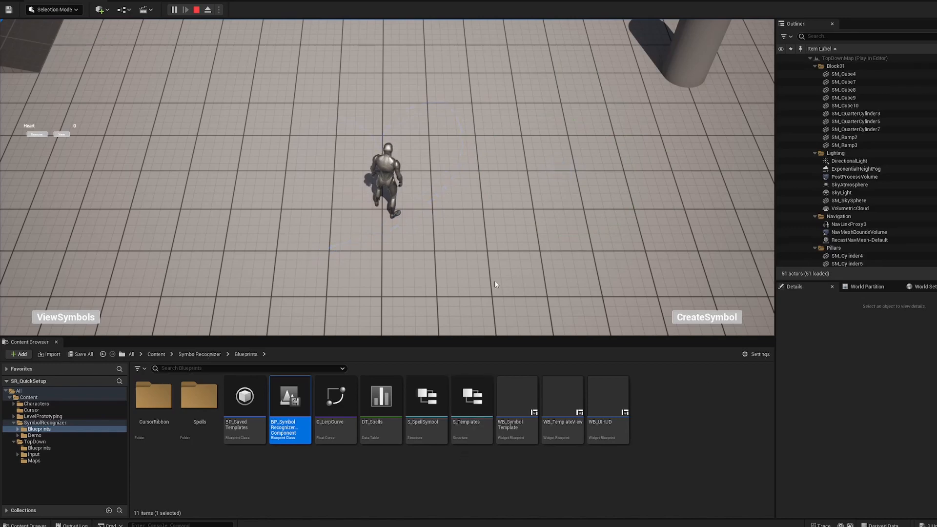
# - Create a second symbol also named Heart by drawing the heart in the opposite direction, counter-clockwise
pyautogui.click(714, 321)
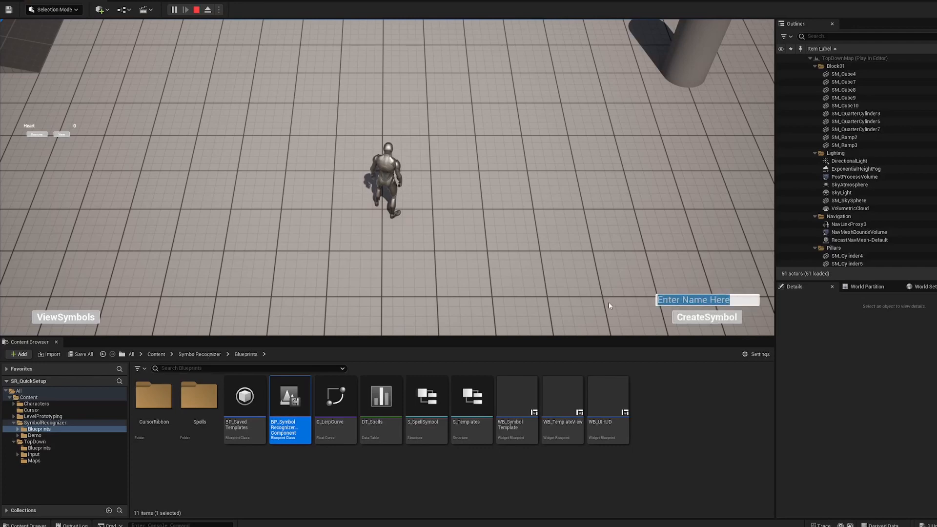
pyautogui.write('Heart')
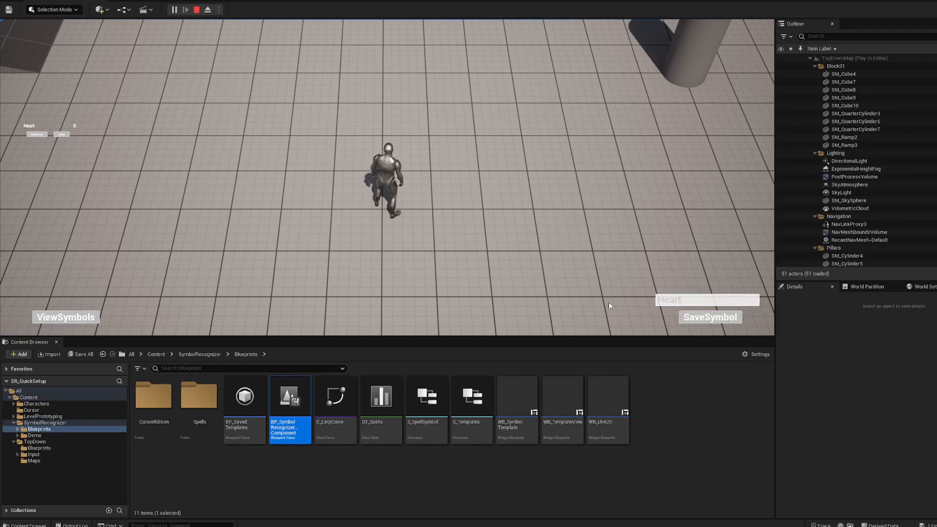
pyautogui.click(713, 318)
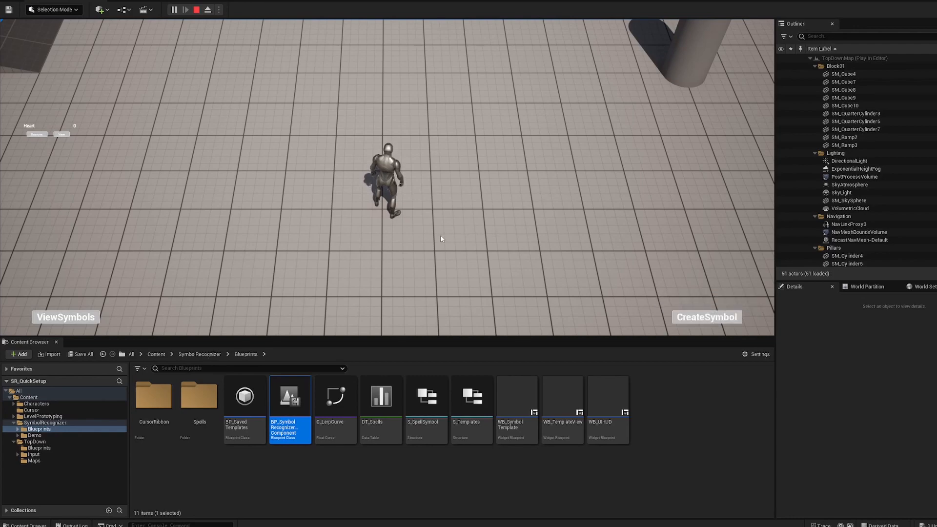
pyautogui.moveTo(440, 237)
pyautogui.mouseDown()
pyautogui.moveTo(533, 135)
pyautogui.moveTo(465, 121)
pyautogui.moveTo(419, 219)
pyautogui.moveTo(440, 240)
pyautogui.mouseUp()
# - Preview the second Heart symbol from the saved list and draw hearts on the floor in both directions to test recognition
pyautogui.click(82, 319)
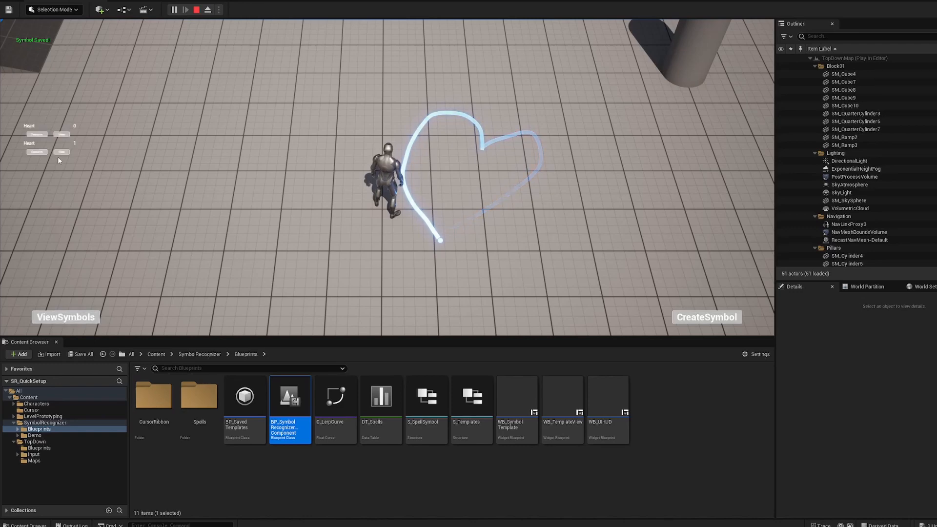
pyautogui.click(61, 152)
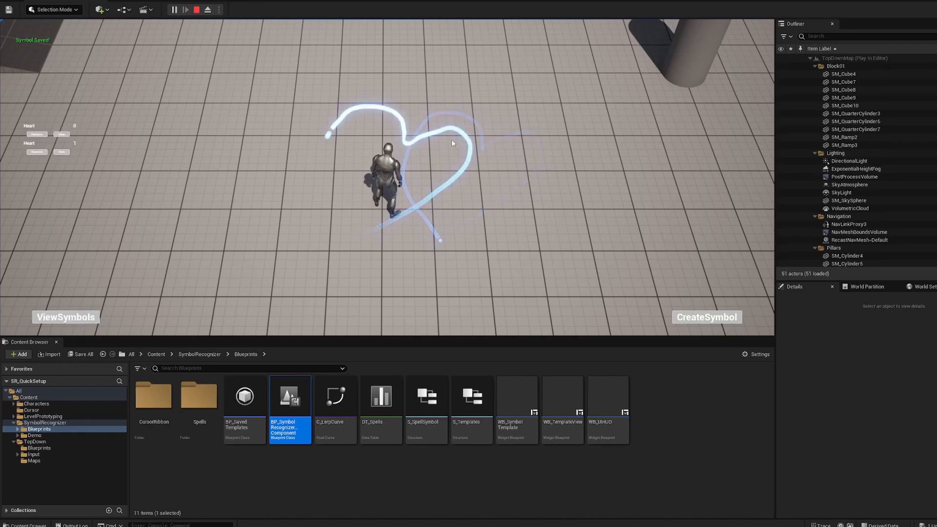
pyautogui.moveTo(516, 248)
pyautogui.mouseDown()
pyautogui.moveTo(583, 145)
pyautogui.moveTo(504, 210)
pyautogui.moveTo(505, 236)
pyautogui.mouseUp()
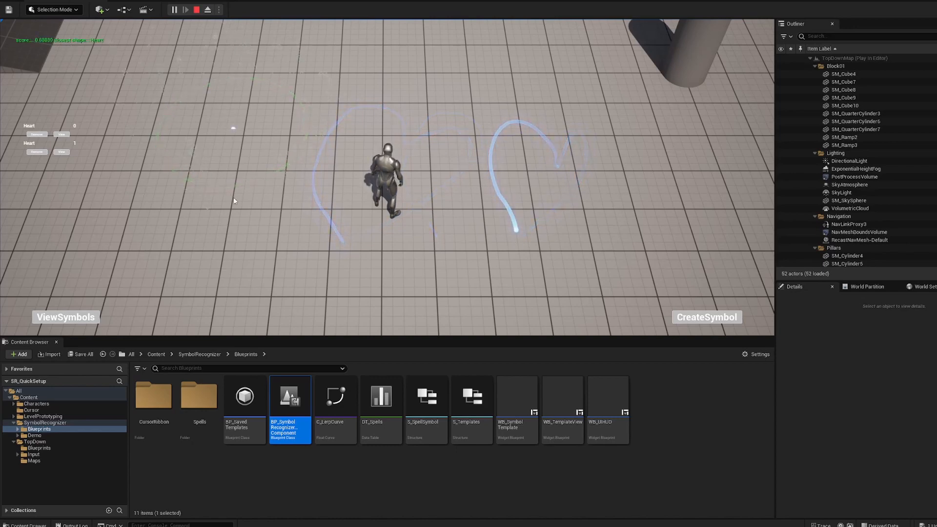
pyautogui.moveTo(539, 253)
pyautogui.mouseDown()
pyautogui.moveTo(506, 166)
pyautogui.moveTo(605, 205)
pyautogui.moveTo(565, 237)
pyautogui.mouseUp()
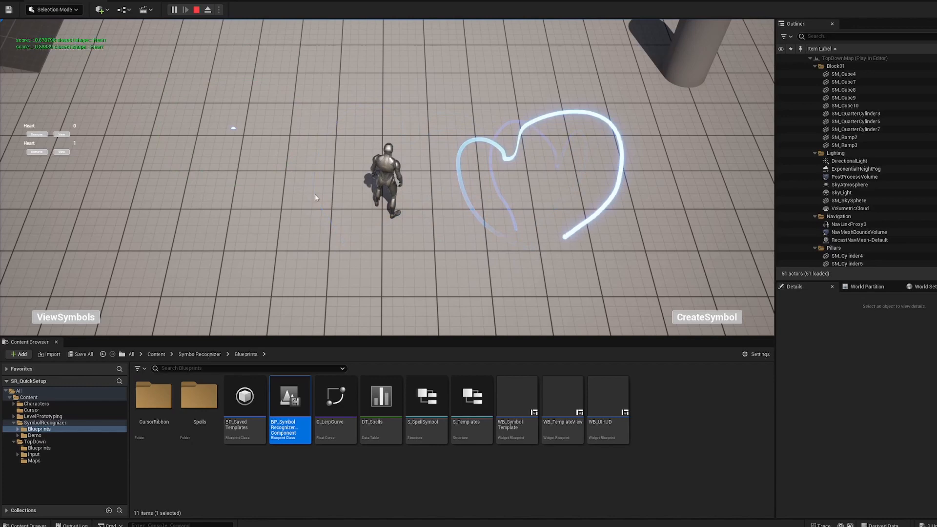
pyautogui.click(196, 153)
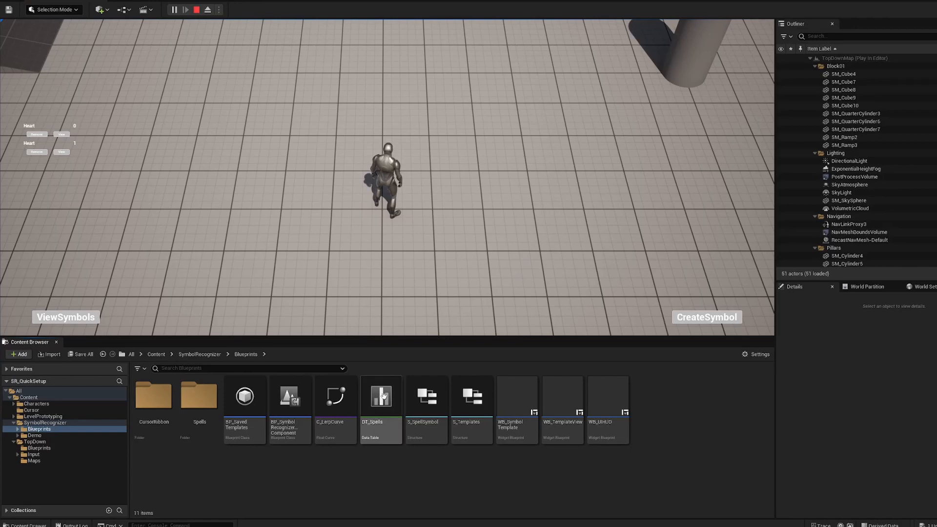
# - Open the DT_Spells data table and add a new row with the row name Lightning
pyautogui.doubleClick(380, 424)
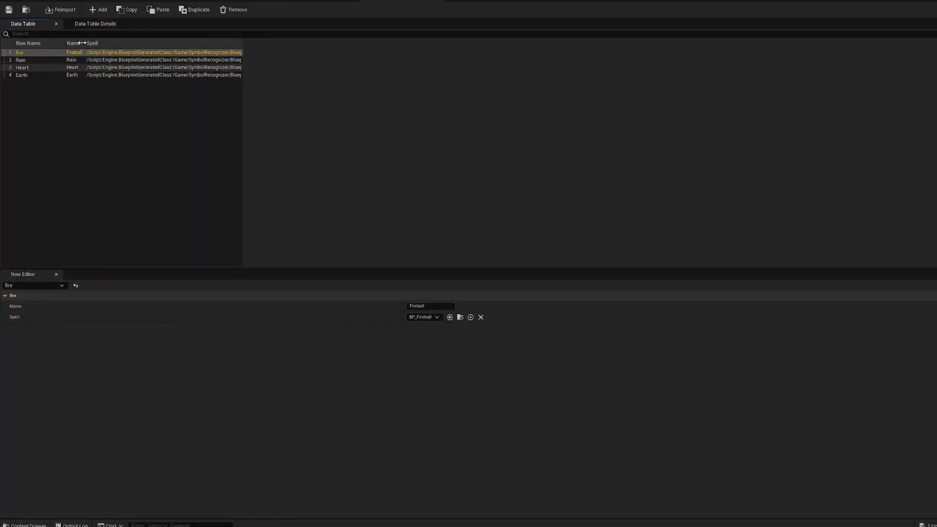
pyautogui.click(98, 9)
pyautogui.doubleClick(29, 83)
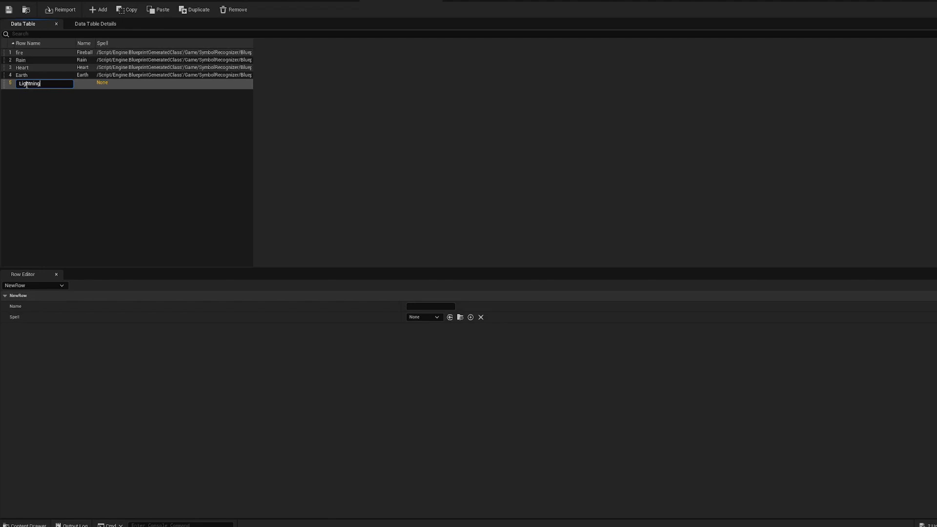
pyautogui.write('Lightning')
pyautogui.press('Return')
# - Enter Lightning as the Name value of the Lightning row, leaving its Spell unassigned
pyautogui.click(436, 317)
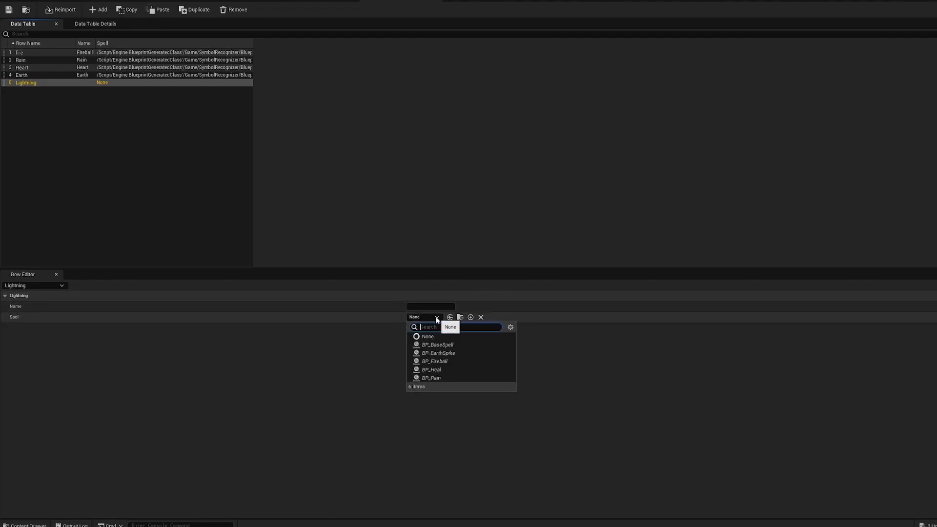
pyautogui.click(432, 307)
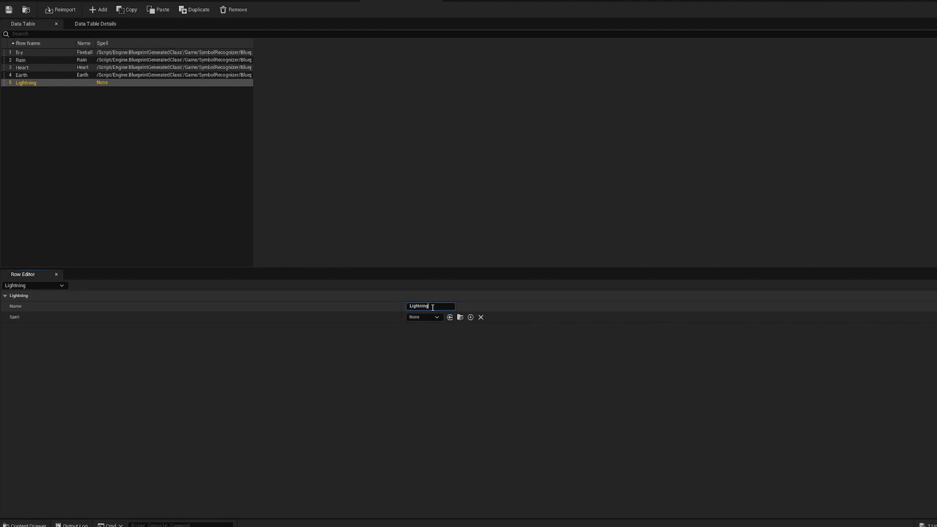
pyautogui.write('Lightning')
pyautogui.press('Return')
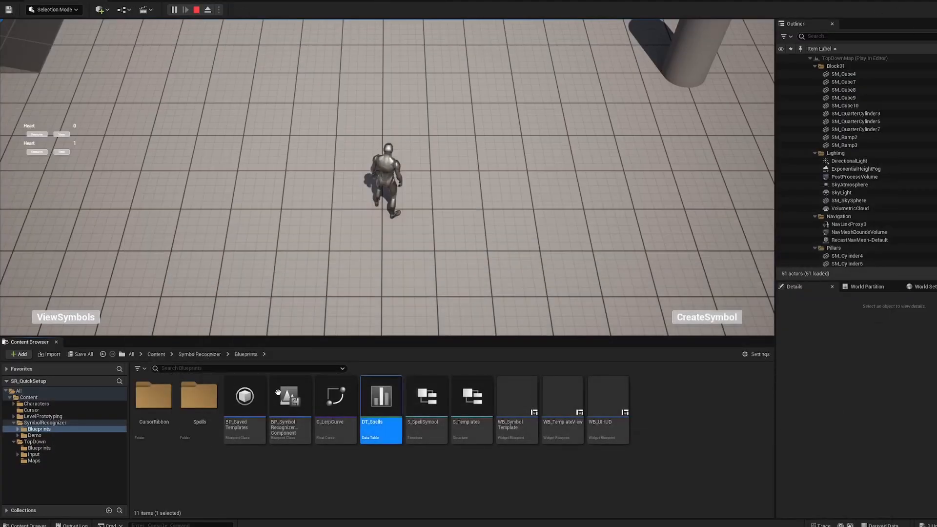
# - Create a Blueprint class based on BP_BaseSpell in the Spells folder and name it BP_Lightning
pyautogui.doubleClick(200, 395)
pyautogui.rightClick(344, 479)
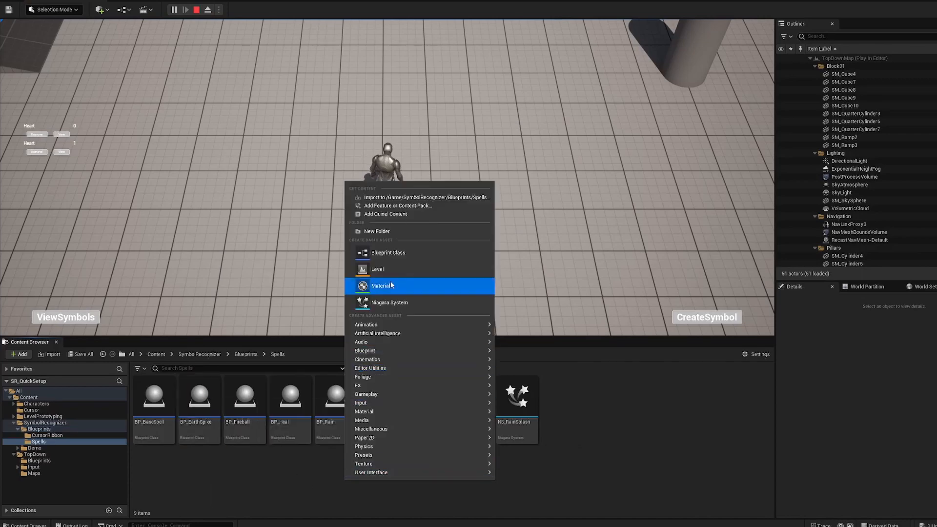
pyautogui.click(388, 253)
pyautogui.click(398, 305)
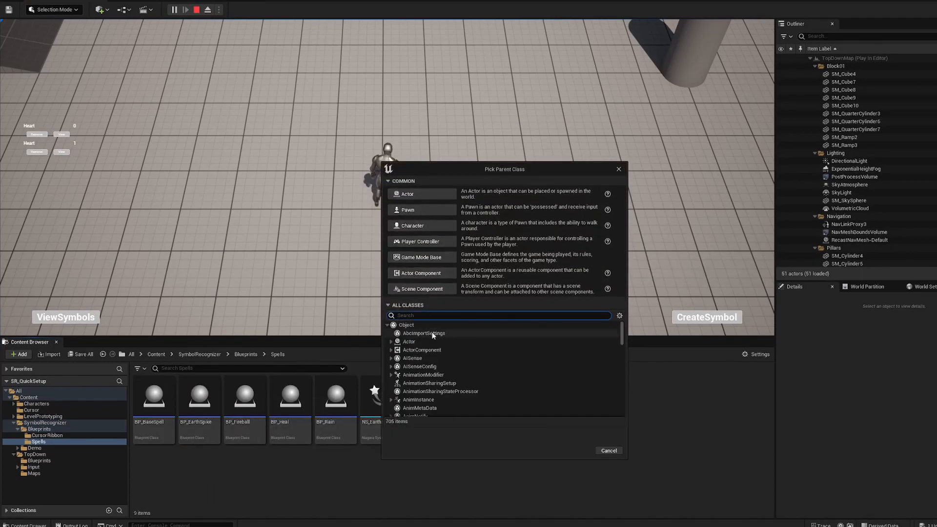
pyautogui.write('base sp')
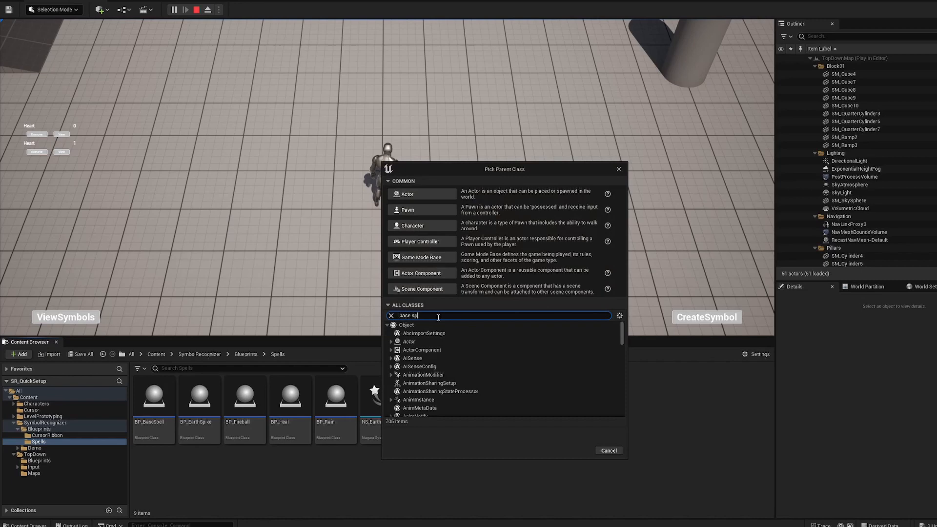
pyautogui.write('e')
pyautogui.click(424, 342)
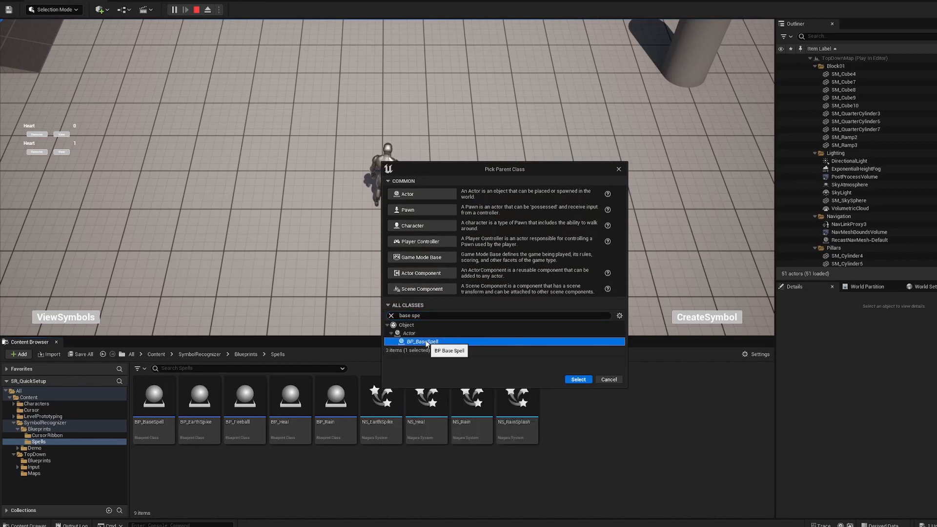
pyautogui.click(578, 380)
pyautogui.write('BP')
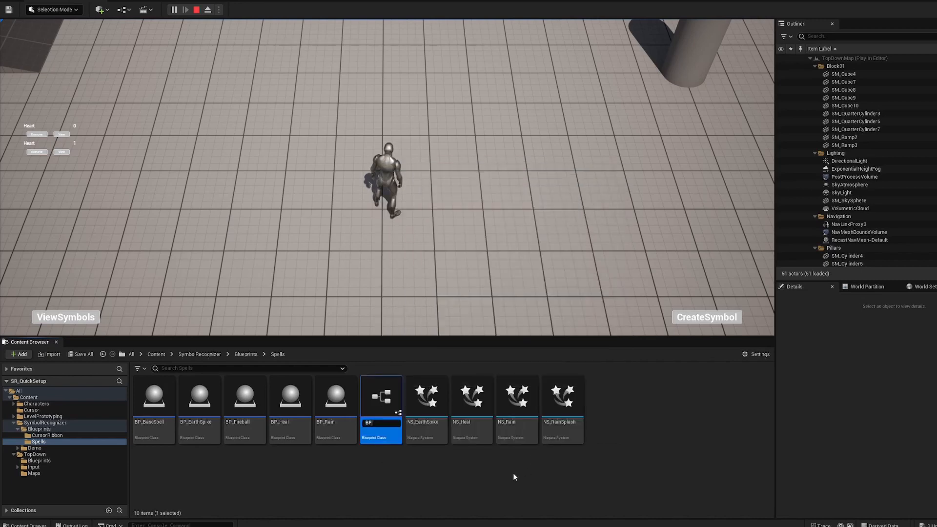
pyautogui.write('_Lightingning')
pyautogui.press('Return')
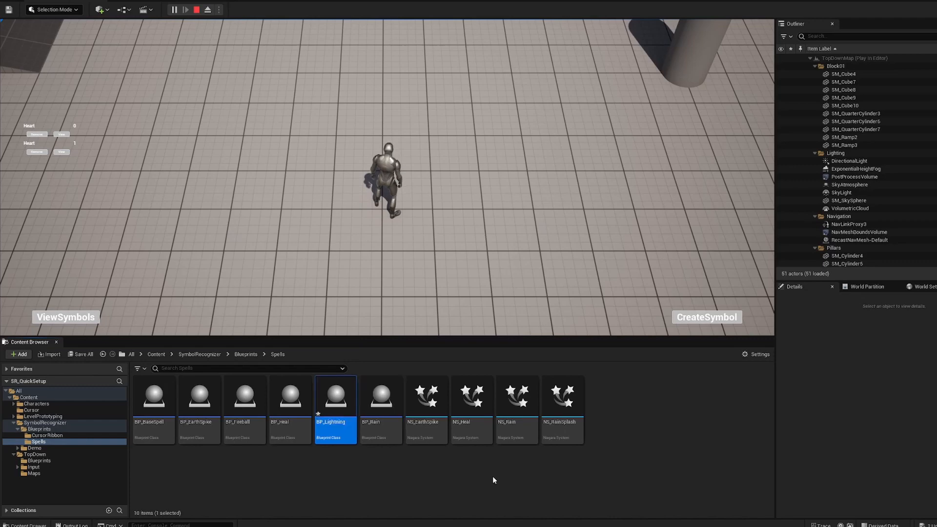
# - Open BP_Lightning's Event Graph, stop the running simulation, and add an Event BeginPlay node
pyautogui.doubleClick(321, 414)
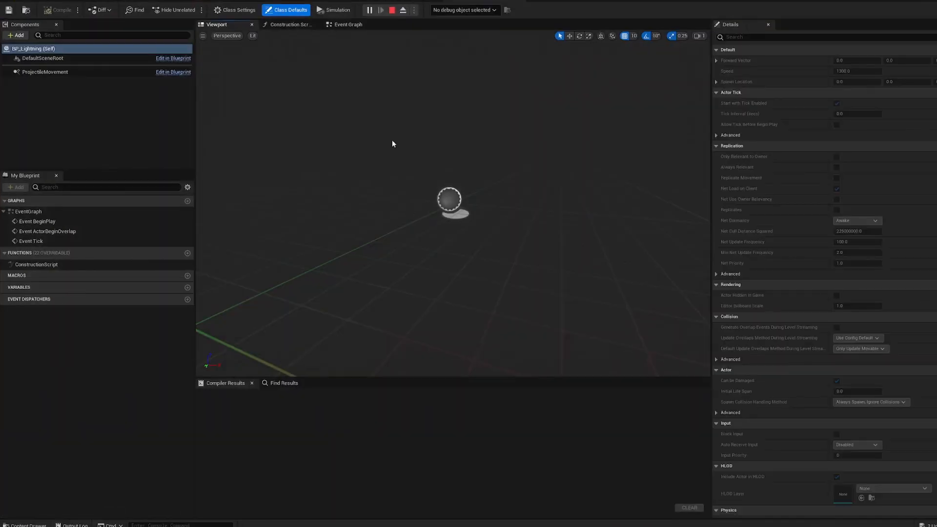
pyautogui.click(340, 25)
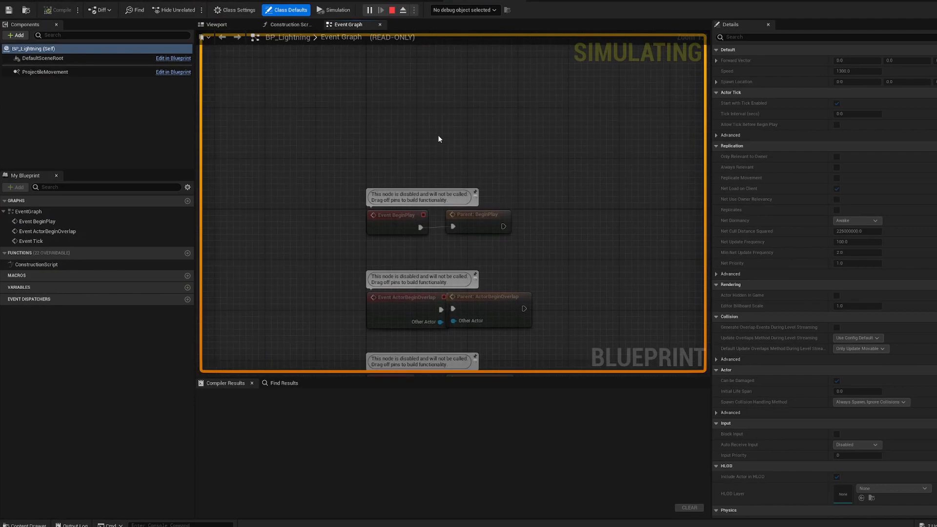
pyautogui.rightClick(439, 138)
pyautogui.click(394, 11)
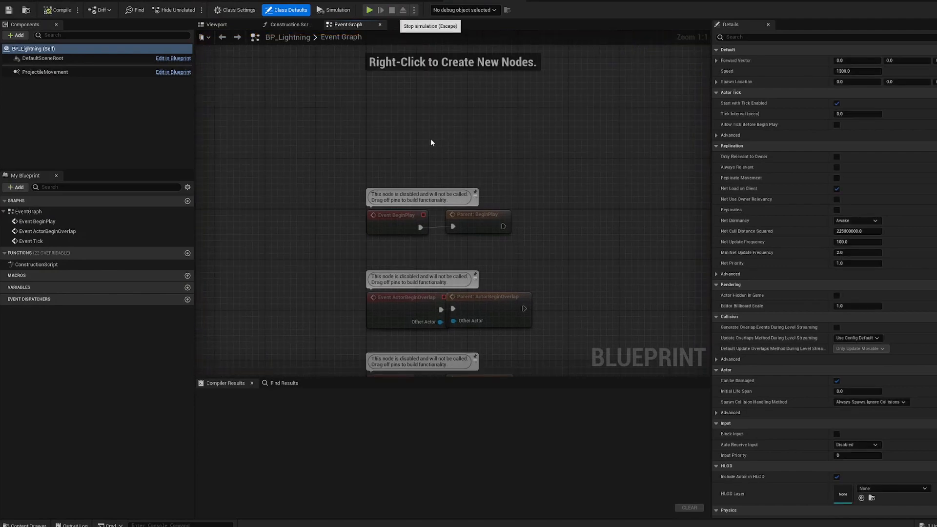
pyautogui.rightClick(379, 145)
pyautogui.write('event begin play')
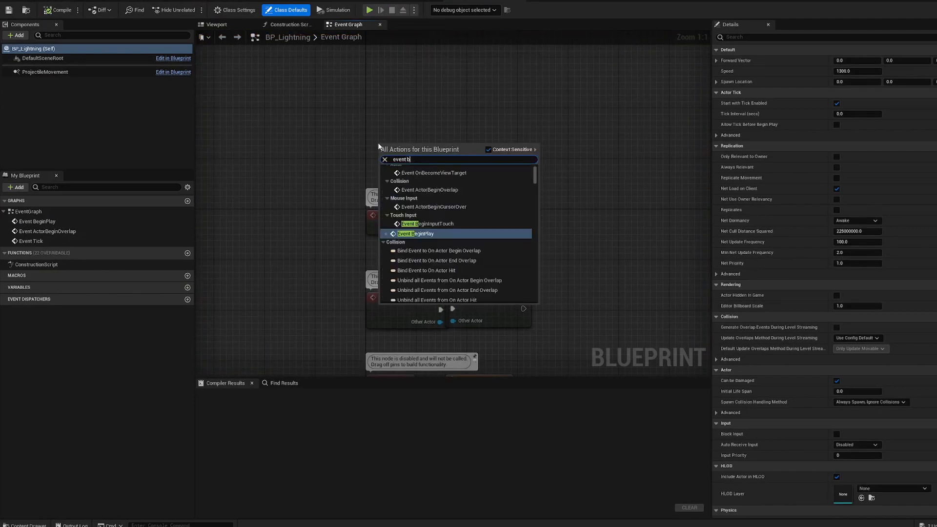
pyautogui.press('Return')
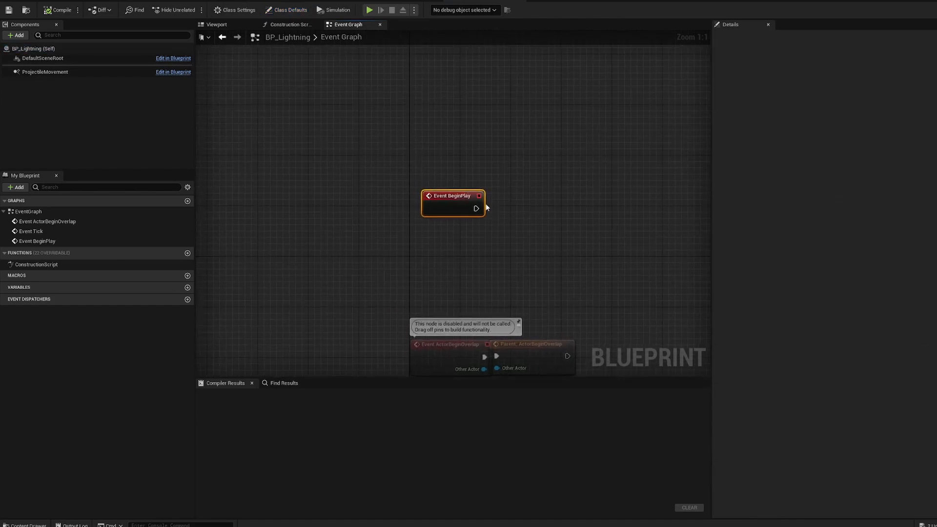
# - Connect a Print String node to Event BeginPlay and set its In String to ZAAAAAPPPP
pyautogui.moveTo(476, 209); pyautogui.dragTo(544, 208)
pyautogui.write('printi')
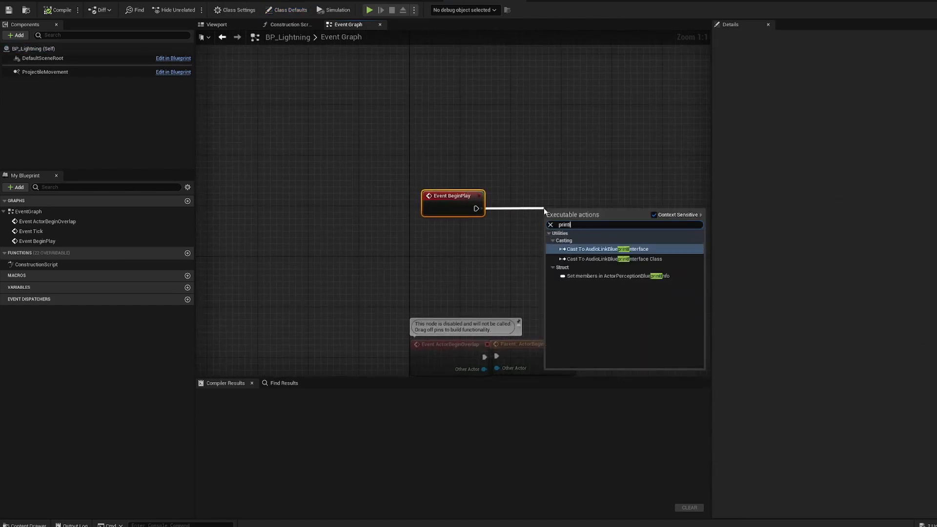
pyautogui.press('BackSpace')
pyautogui.press('Return')
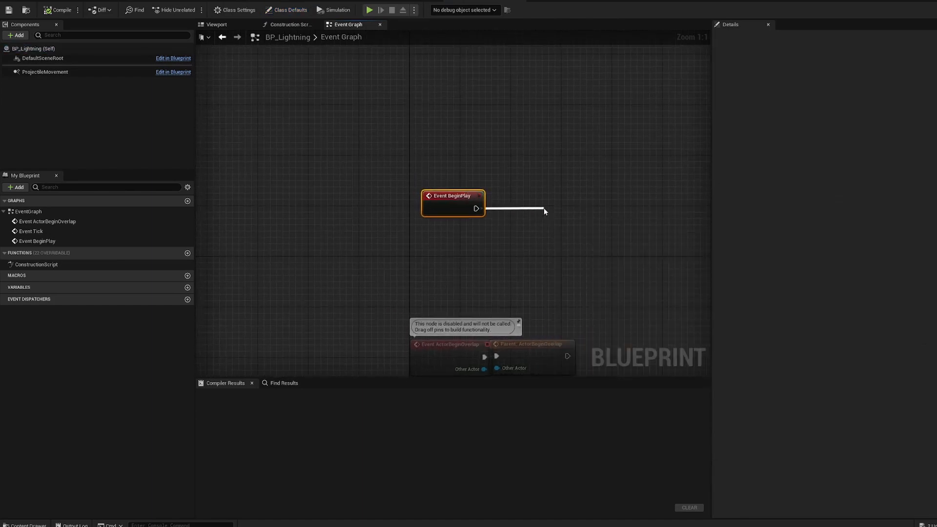
pyautogui.click(585, 238)
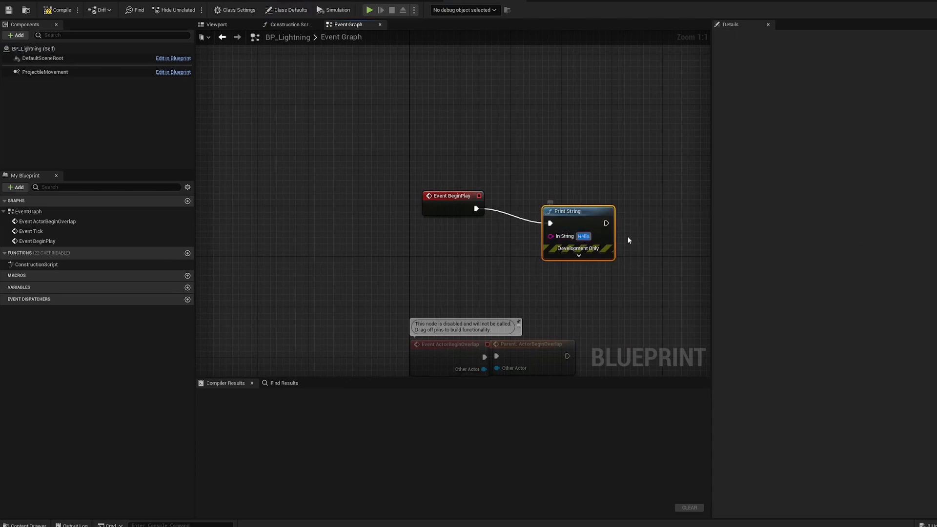
pyautogui.write('ZAAAAAPPPP')
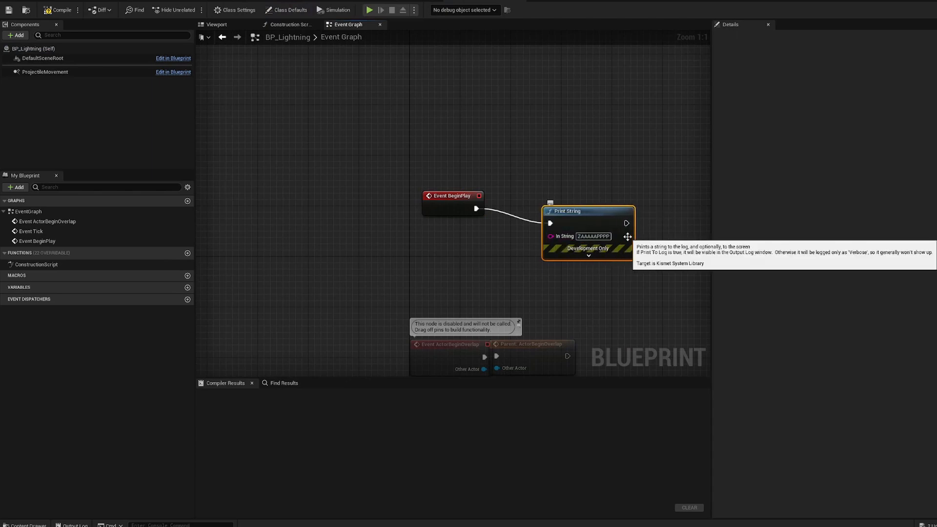
# - Set the Print String's text color to yellow and its duration to 10, align the node with BeginPlay, and compile BP_Lightning
pyautogui.click(586, 255)
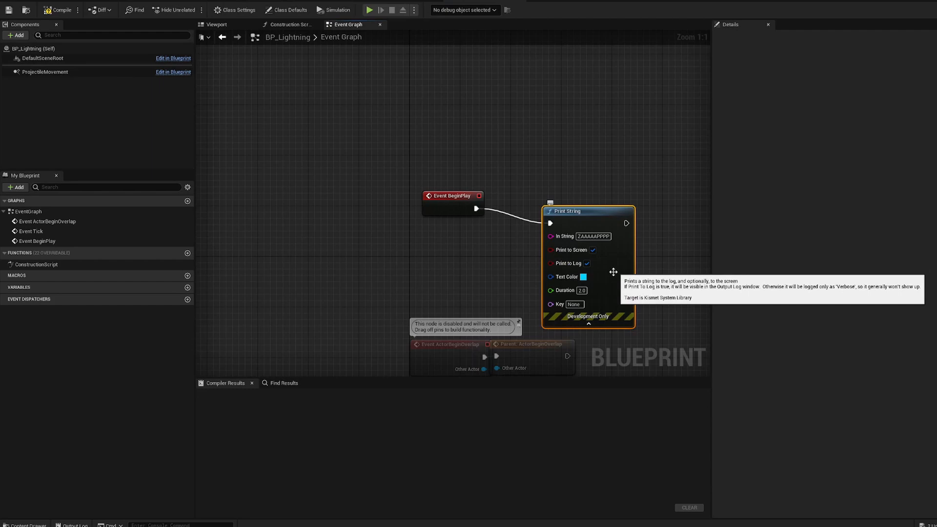
pyautogui.click(582, 278)
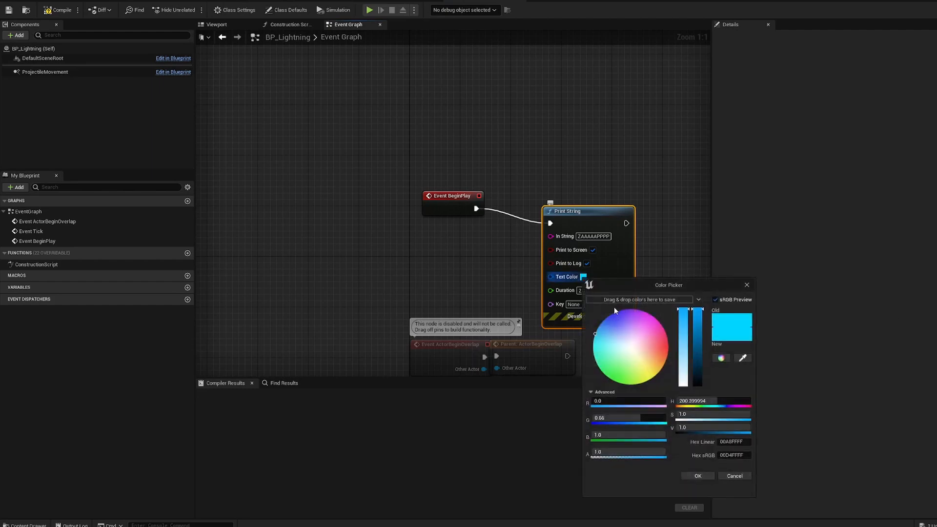
pyautogui.moveTo(649, 375); pyautogui.dragTo(655, 377)
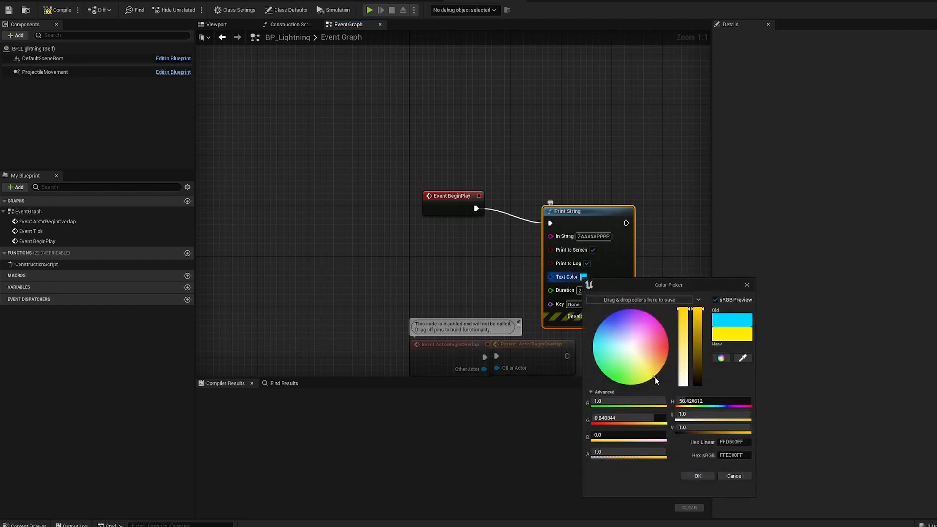
pyautogui.click(698, 476)
pyautogui.click(581, 291)
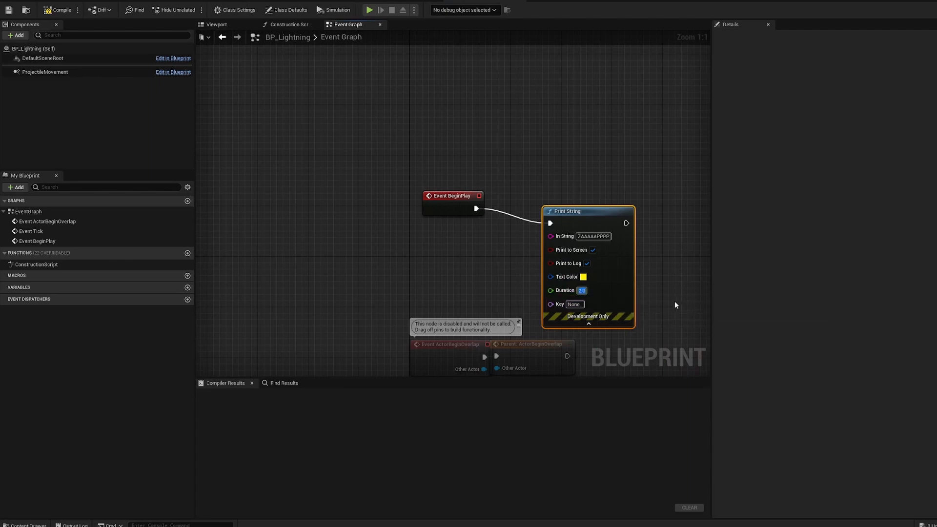
pyautogui.write('10')
pyautogui.press('Return')
pyautogui.moveTo(581, 211); pyautogui.dragTo(580, 199)
pyautogui.click(573, 160)
pyautogui.click(63, 10)
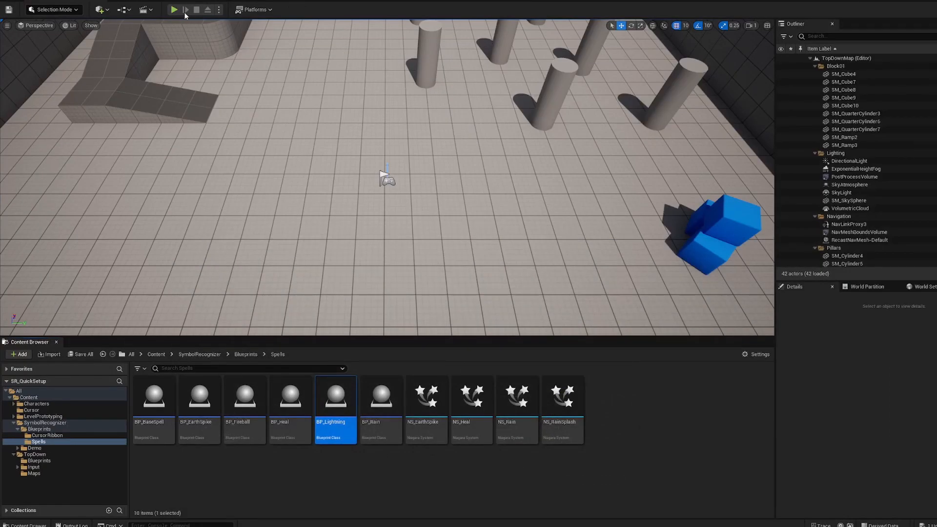
# - Play the level and create a symbol named Lightning by drawing a zigzag bolt on the floor, ending the play session once saved
pyautogui.click(174, 10)
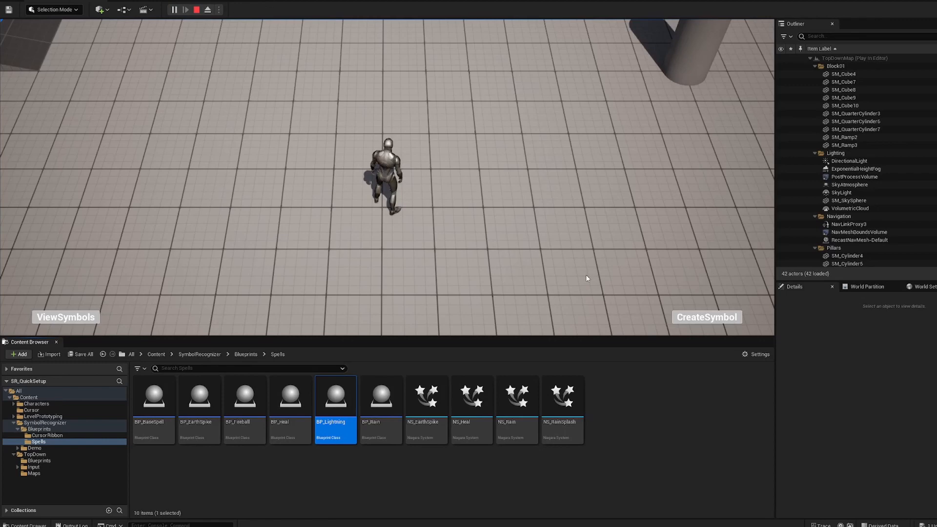
pyautogui.click(699, 301)
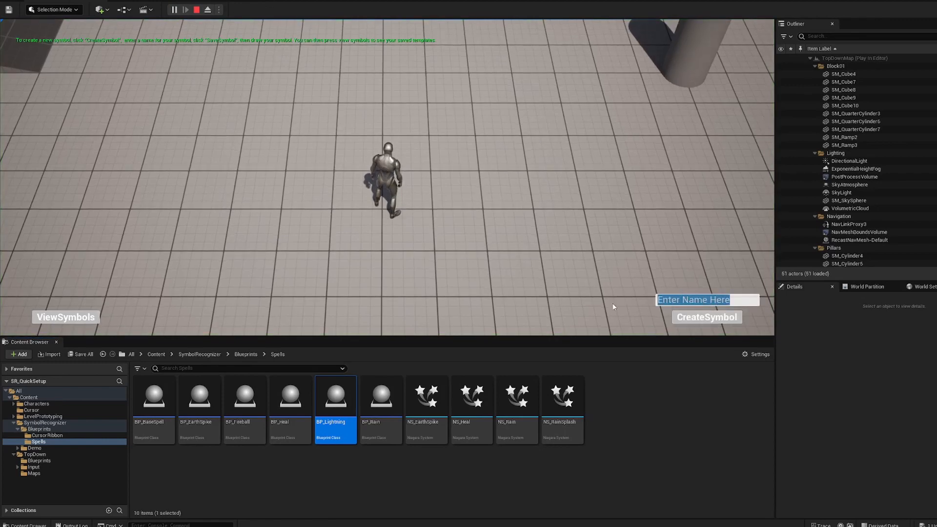
pyautogui.write('Lightning')
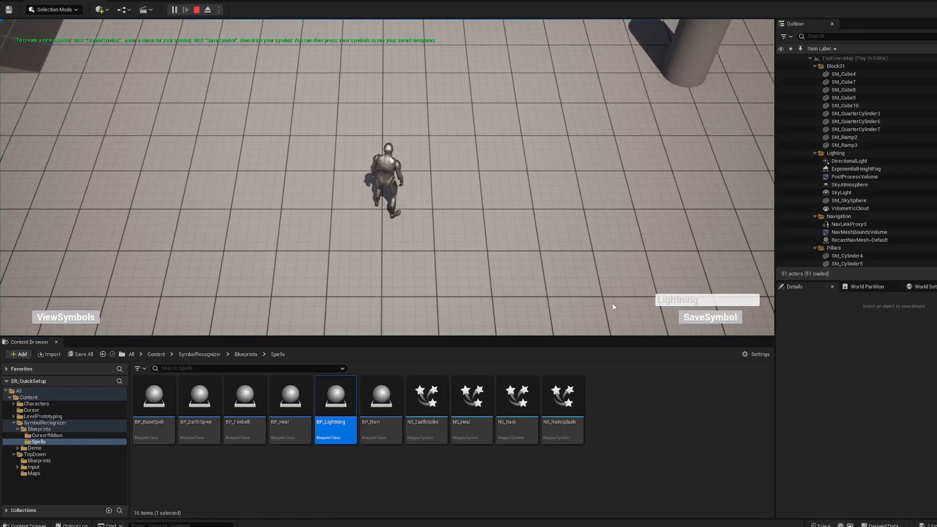
pyautogui.click(729, 316)
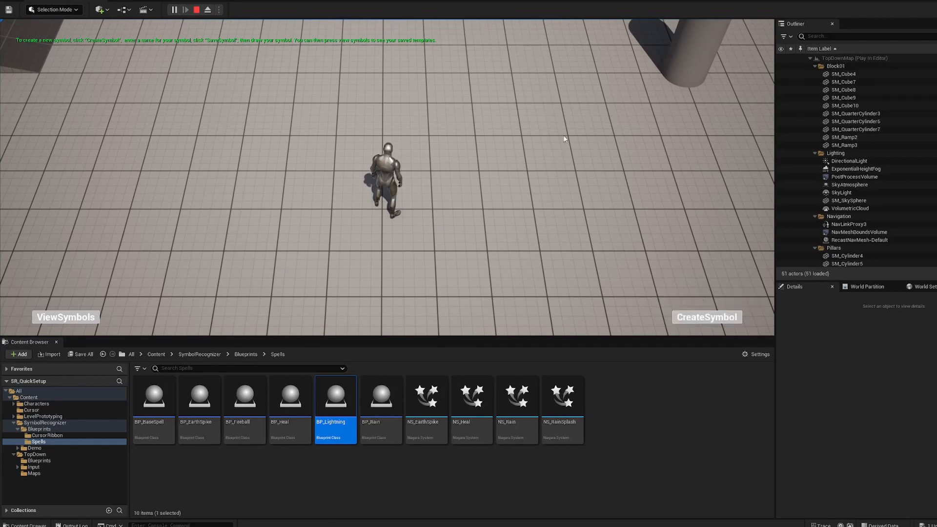
pyautogui.moveTo(481, 167); pyautogui.dragTo(507, 226)
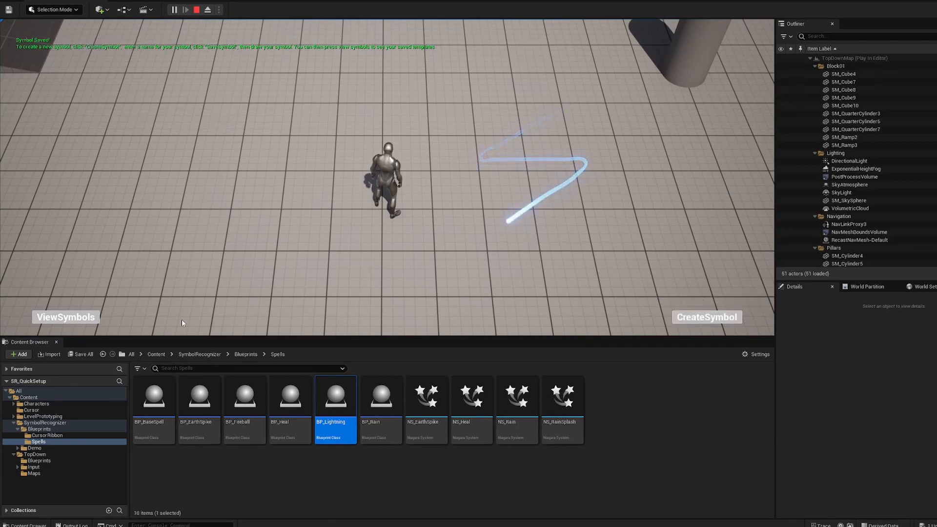
pyautogui.click(197, 10)
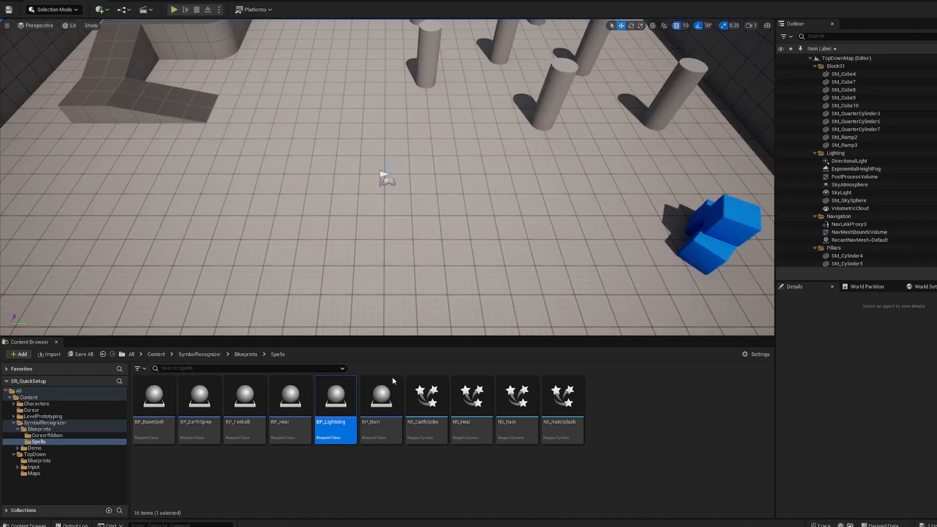
# - Assign BP_Lightning as the Spell of the Lightning row in the DT_Spells data table and save the table
pyautogui.click(246, 355)
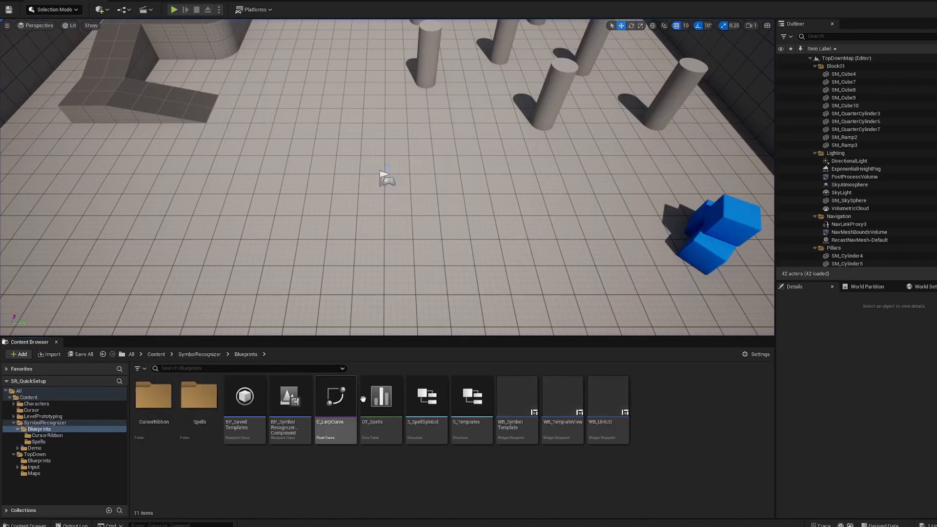
pyautogui.doubleClick(386, 400)
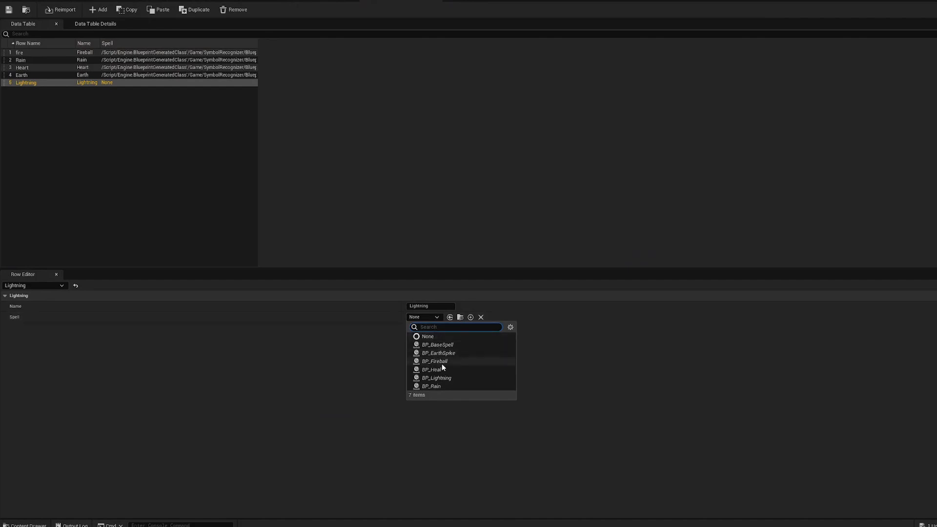
pyautogui.click(437, 379)
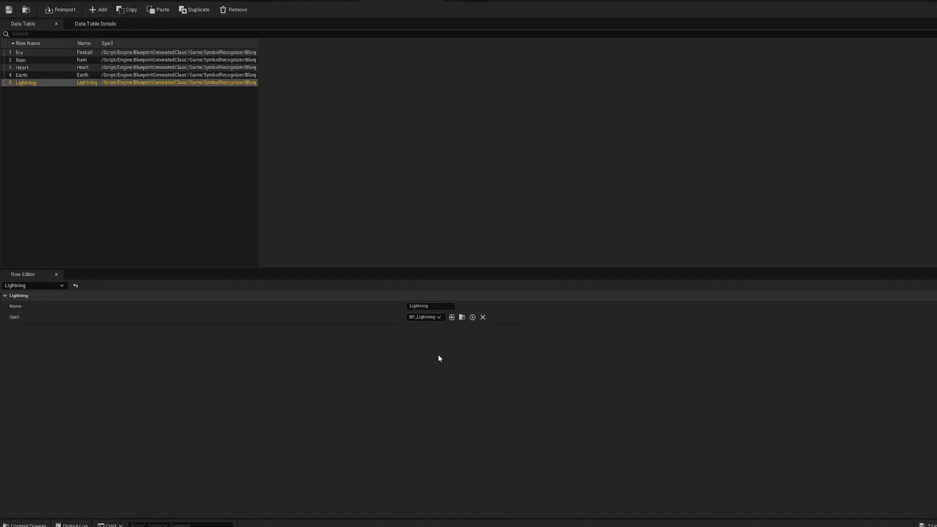
pyautogui.hotkey('ctrl', 's')
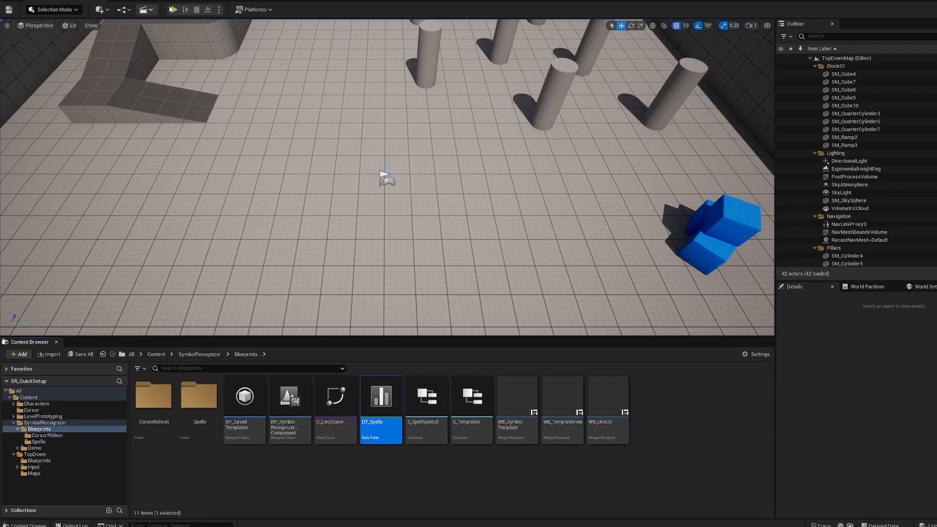
# - Play the level, preview the saved Lightning symbol, and draw the zigzag on the floor to test casting the lightning spell
pyautogui.hotkey('alt', 'p')
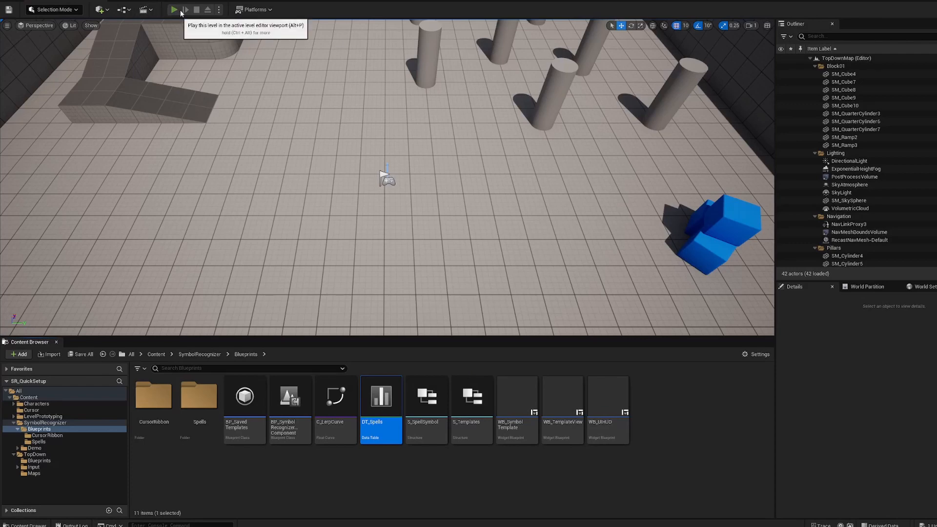
pyautogui.click(88, 317)
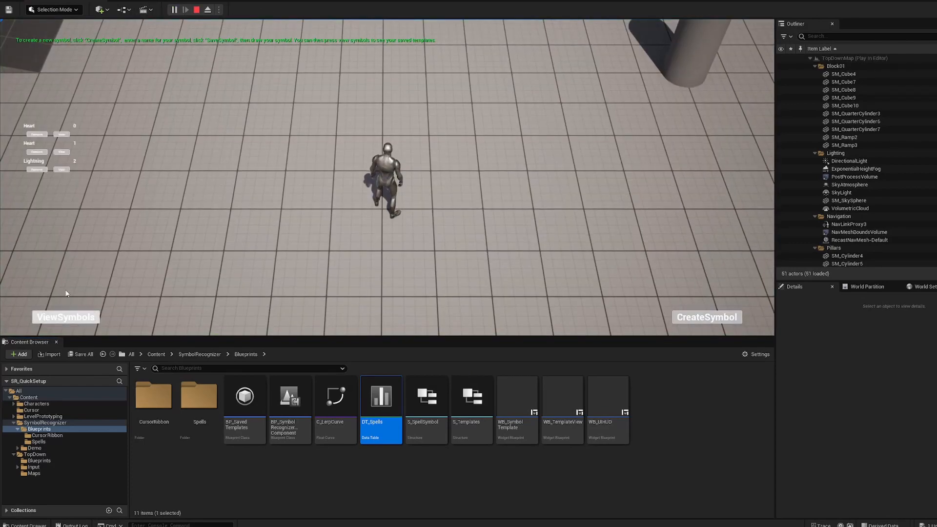
pyautogui.click(57, 169)
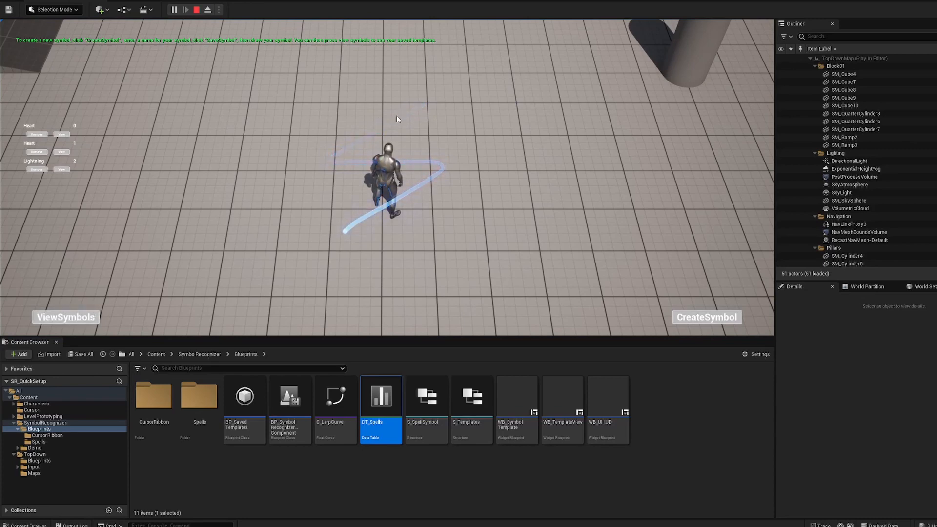
pyautogui.moveTo(420, 169)
pyautogui.mouseDown()
pyautogui.moveTo(414, 190)
pyautogui.moveTo(372, 224)
pyautogui.mouseUp()
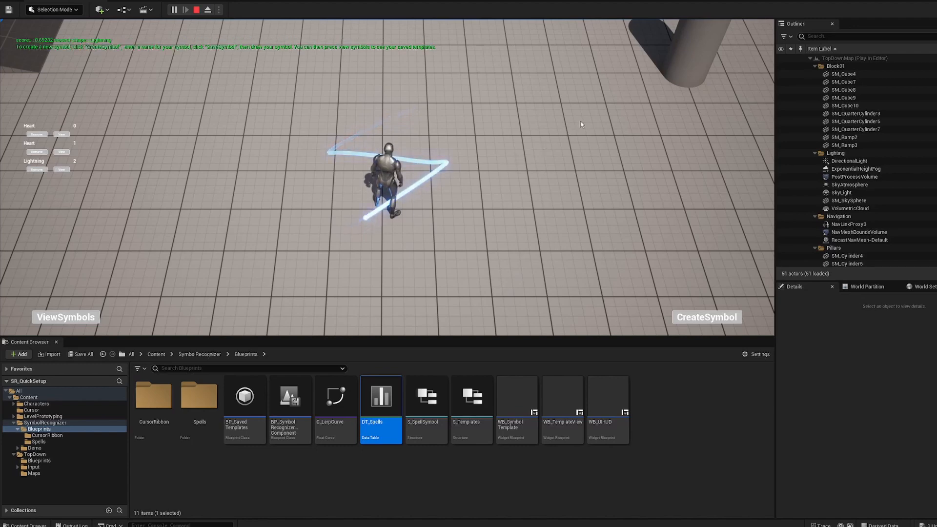
pyautogui.click(574, 143)
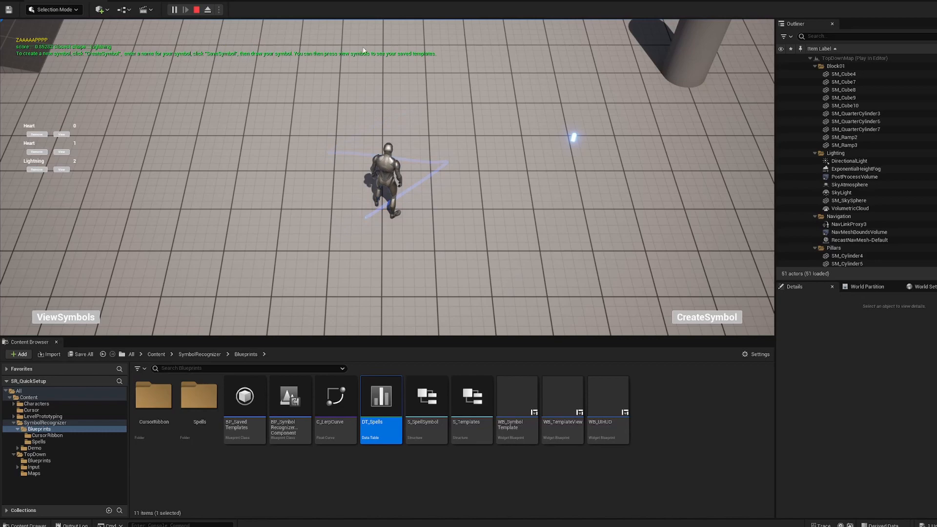
# - End the play session and enable Generate Overlap Events on the SM_Cube floor
pyautogui.click(196, 9)
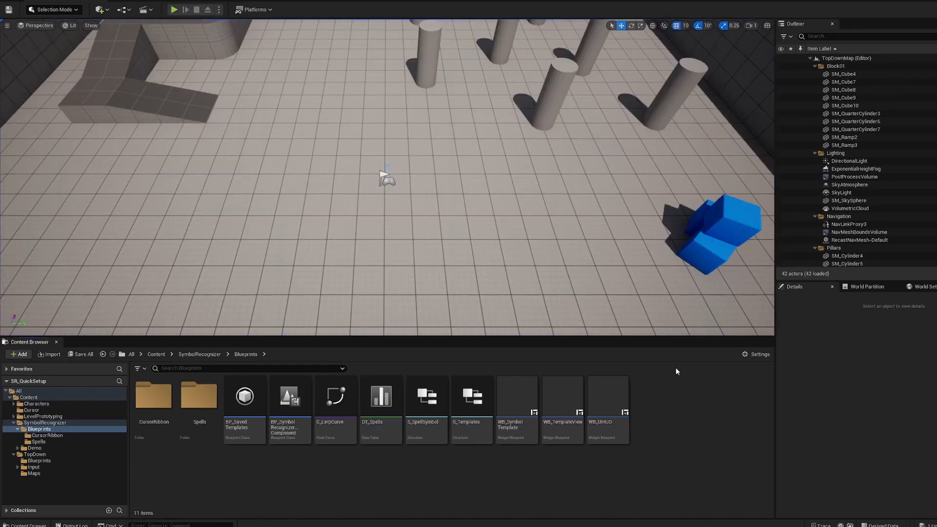
pyautogui.click(526, 252)
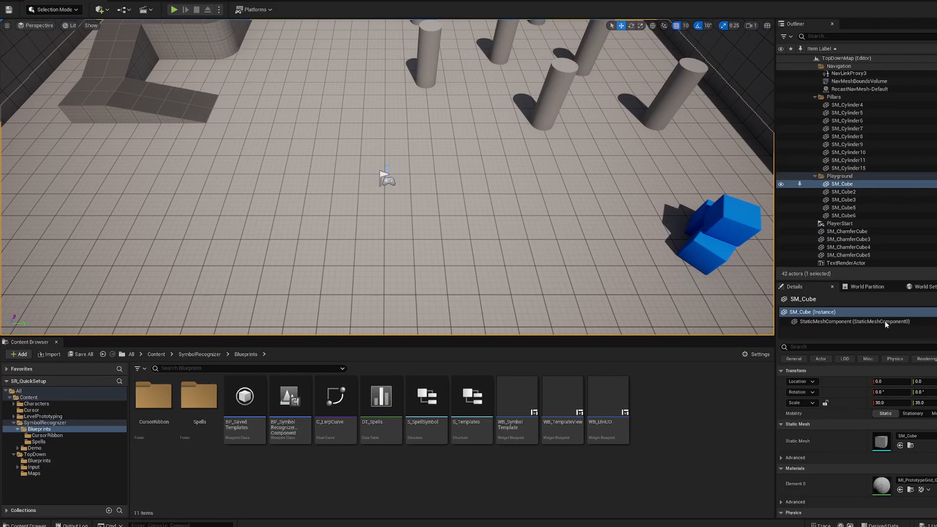
pyautogui.click(858, 348)
pyautogui.write('colli')
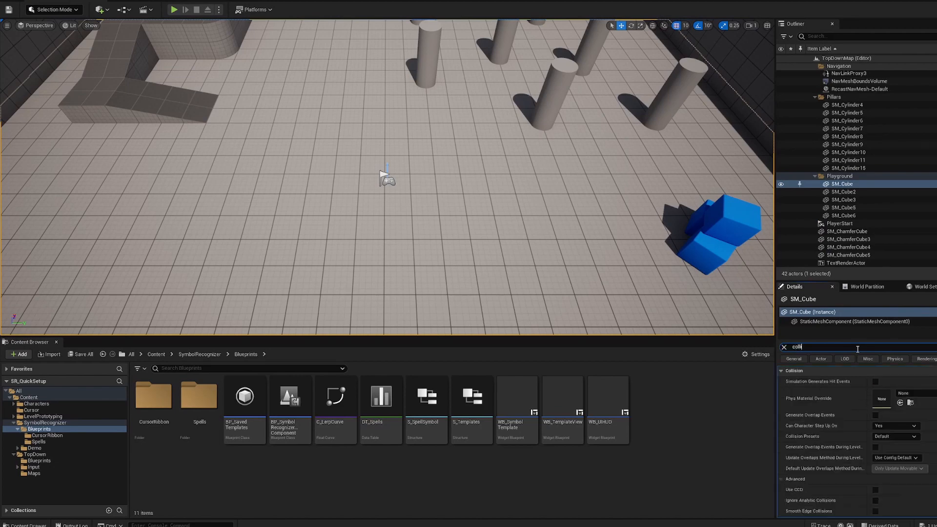
pyautogui.click(875, 416)
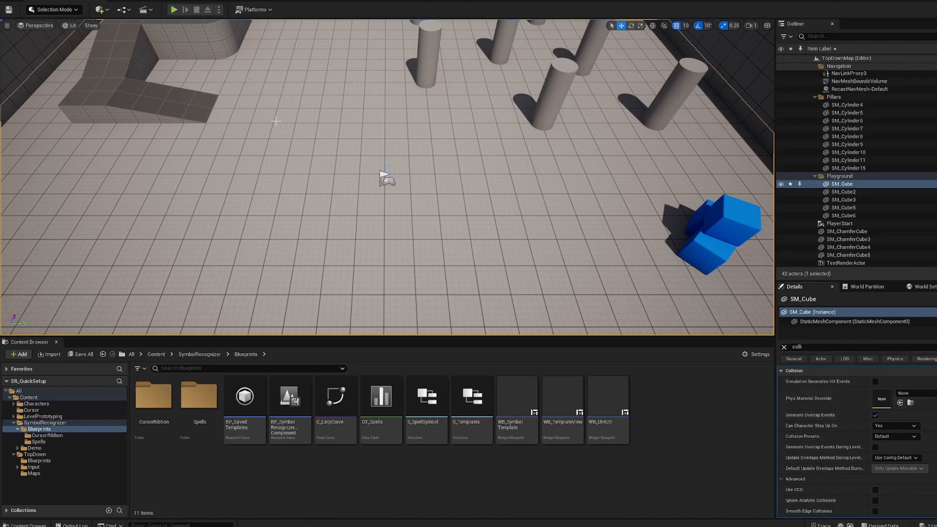
# - Play the level and create a symbol named Fire by drawing a looped flame with an upward tail on the floor
pyautogui.click(176, 10)
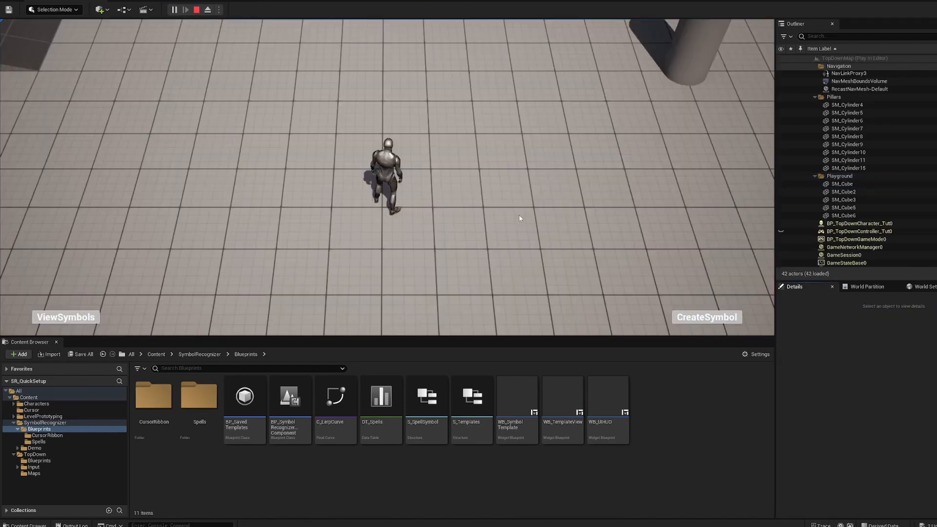
pyautogui.click(690, 317)
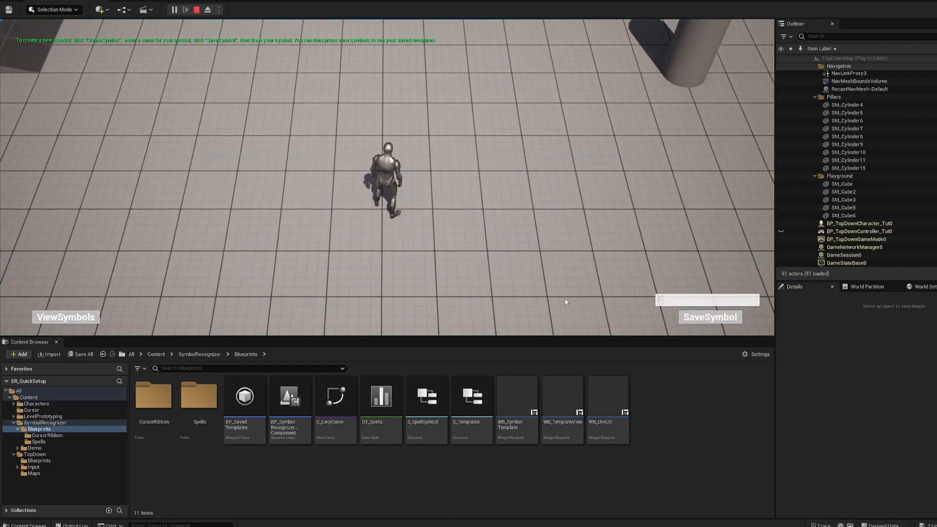
pyautogui.write('Fire')
pyautogui.click(710, 317)
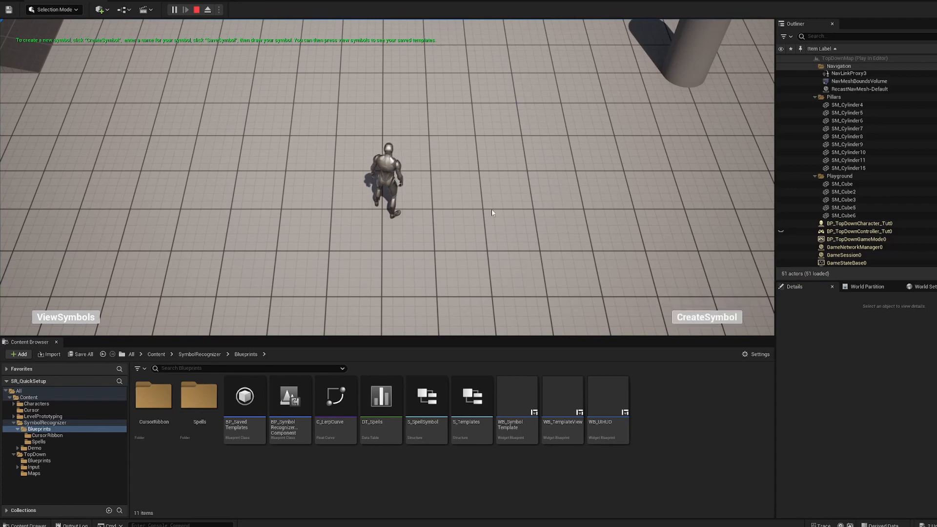
pyautogui.moveTo(471, 182)
pyautogui.mouseDown()
pyautogui.moveTo(534, 201)
pyautogui.moveTo(512, 90)
pyautogui.mouseUp()
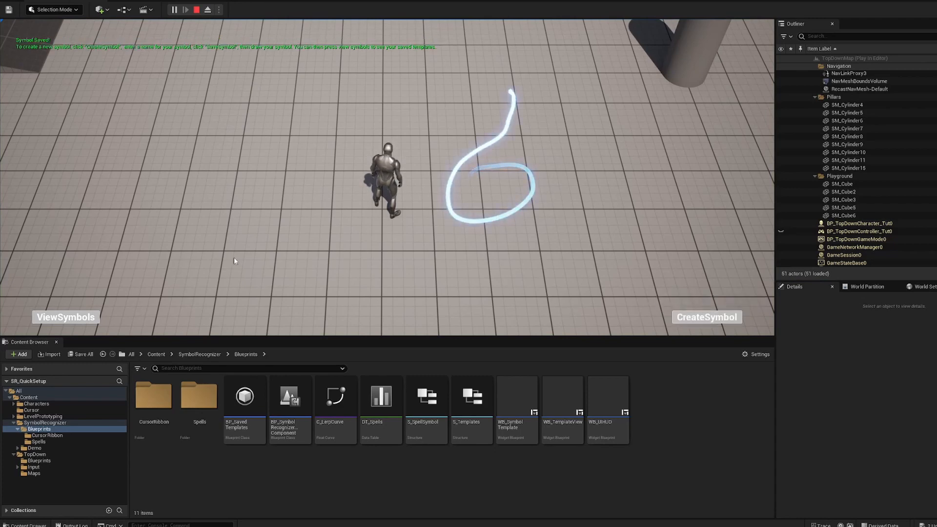
# - Preview the saved Fire symbol and draw the flame on the floor several times to test casting the fireball, moving the character between tries
pyautogui.click(98, 317)
pyautogui.click(61, 187)
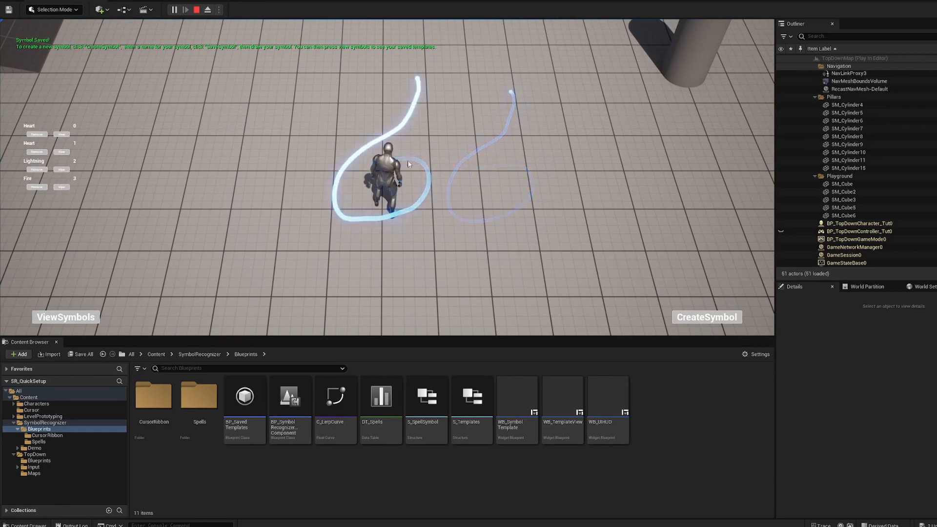
pyautogui.moveTo(347, 217)
pyautogui.mouseDown()
pyautogui.moveTo(366, 132)
pyautogui.moveTo(421, 66)
pyautogui.mouseUp()
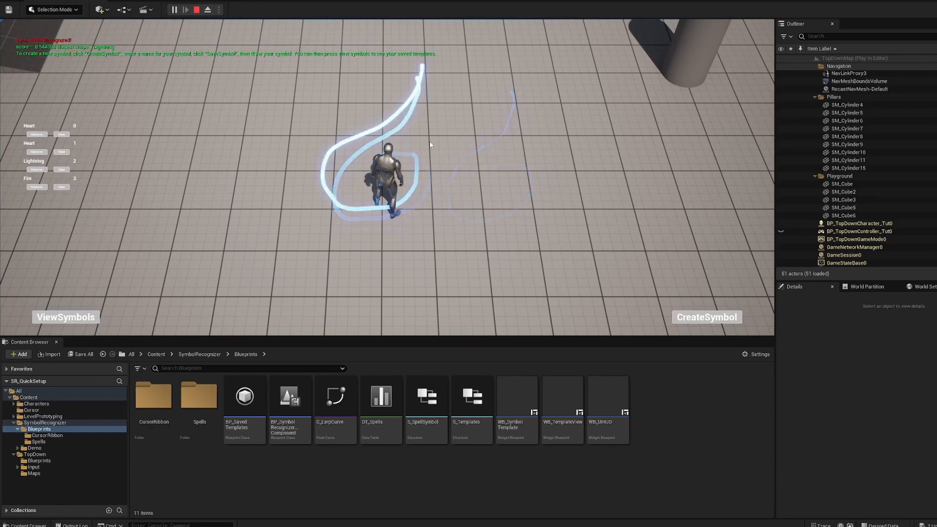
pyautogui.moveTo(380, 165)
pyautogui.mouseDown()
pyautogui.moveTo(407, 159)
pyautogui.moveTo(342, 212)
pyautogui.moveTo(366, 141)
pyautogui.moveTo(423, 69)
pyautogui.mouseUp()
pyautogui.click(587, 166)
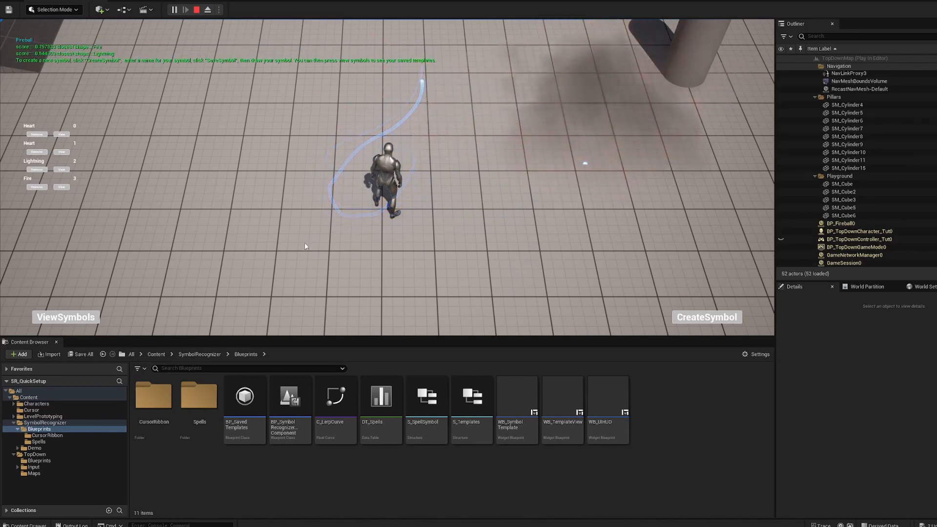
pyautogui.click(478, 321)
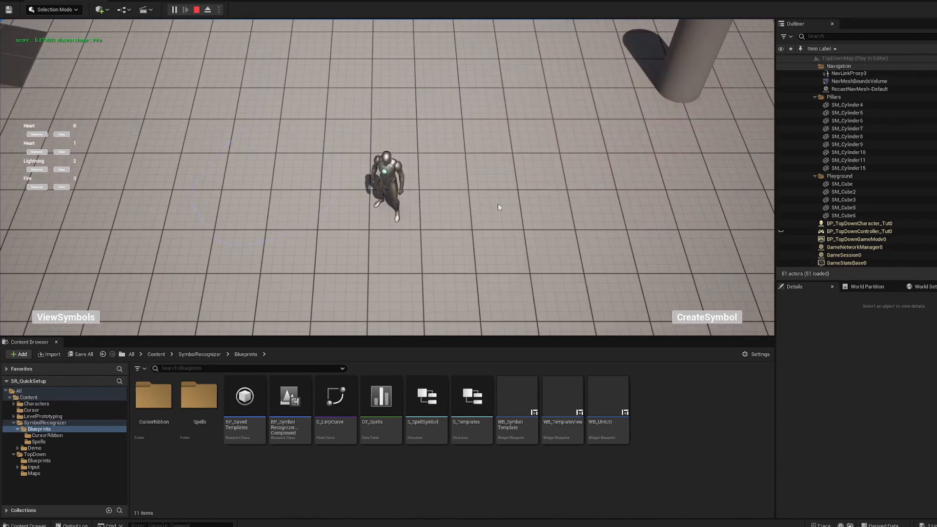
pyautogui.moveTo(498, 205)
pyautogui.mouseDown()
pyautogui.moveTo(498, 192)
pyautogui.moveTo(572, 192)
pyautogui.moveTo(465, 175)
pyautogui.moveTo(519, 66)
pyautogui.mouseUp()
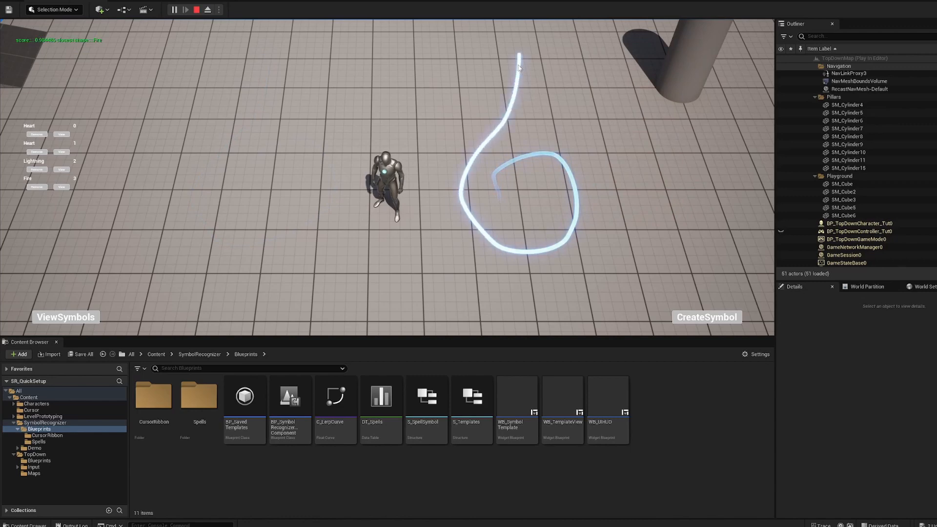
pyautogui.click(297, 166)
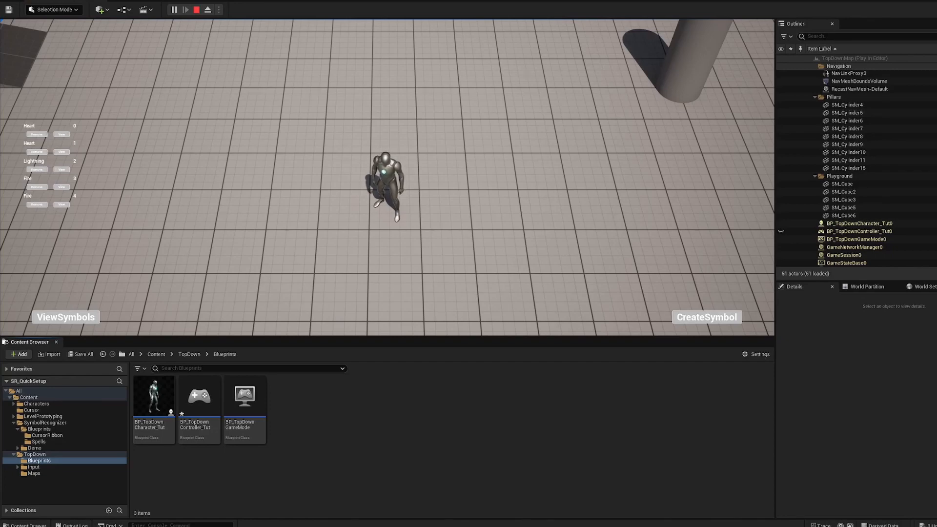
# - Review the engine Input section of the Project Settings for action and axis mappings, and close the settings
pyautogui.click(45, 0)
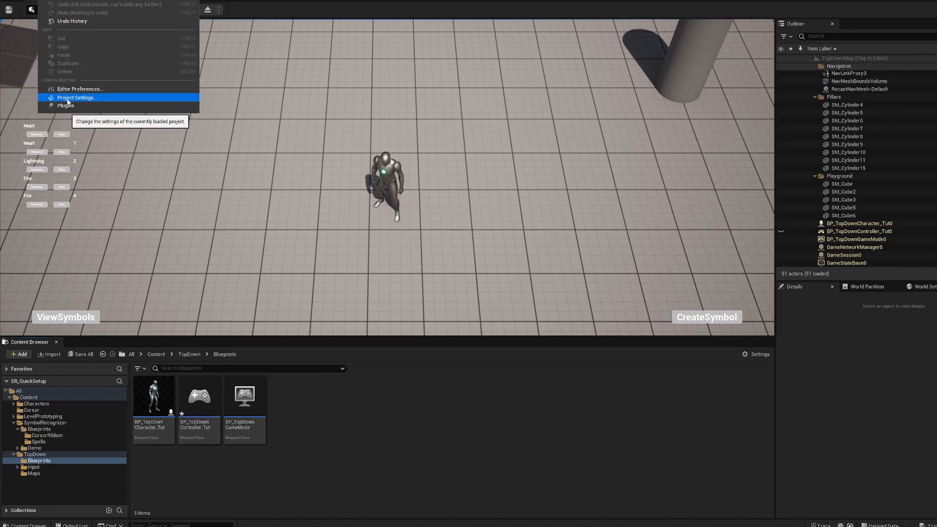
pyautogui.click(68, 99)
pyautogui.scroll(-3, 197, 171)
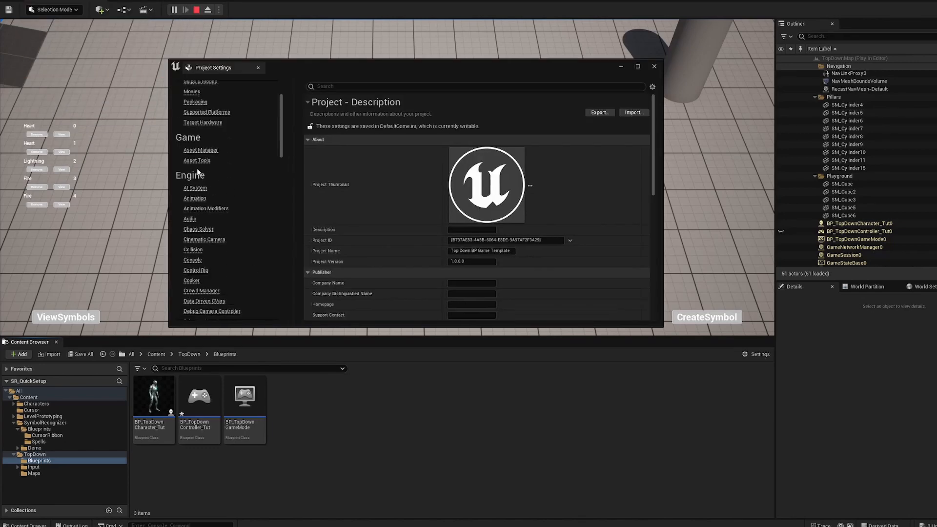
pyautogui.scroll(-5, 200, 263)
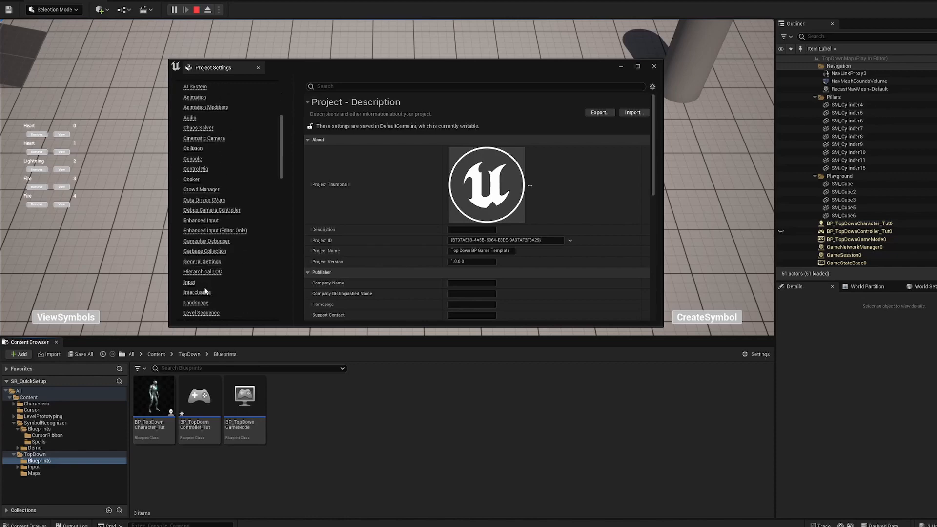
pyautogui.click(190, 282)
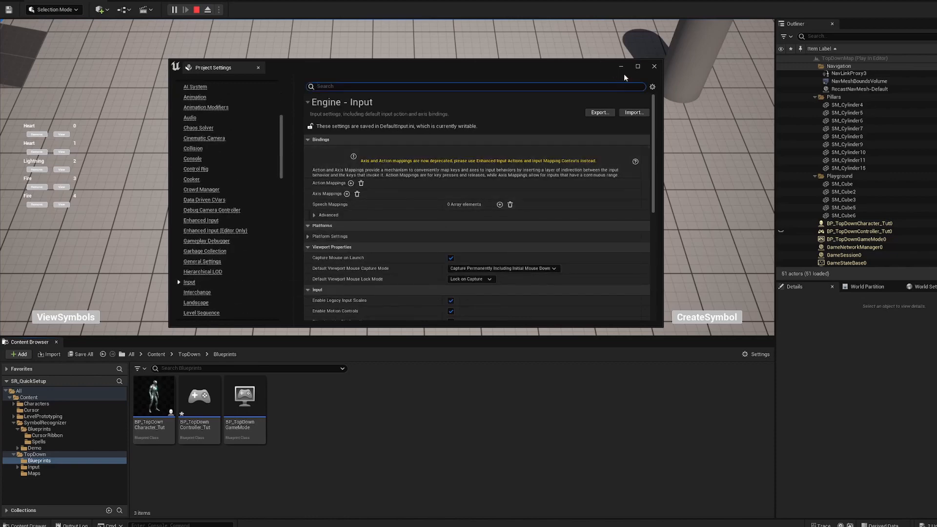
pyautogui.click(654, 67)
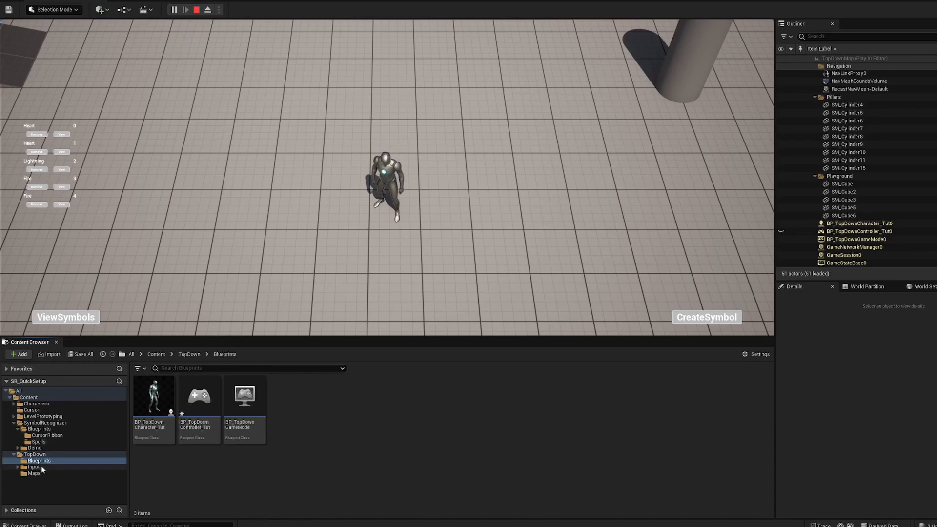
# - Open BP_TopDownController_Tut and examine the IA_DrawSymbolClick input event and its Draw Symbol Input logic in the event graph
pyautogui.doubleClick(193, 430)
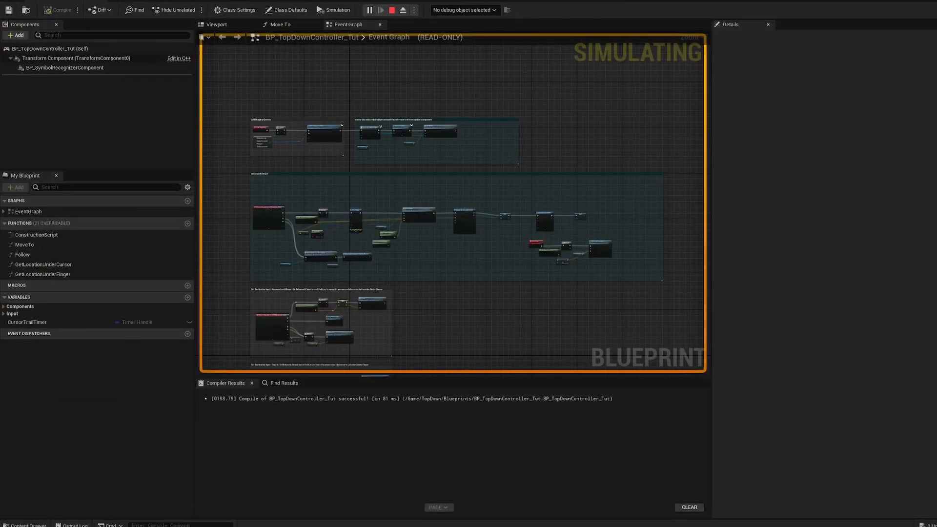
pyautogui.scroll(5, 303, 172)
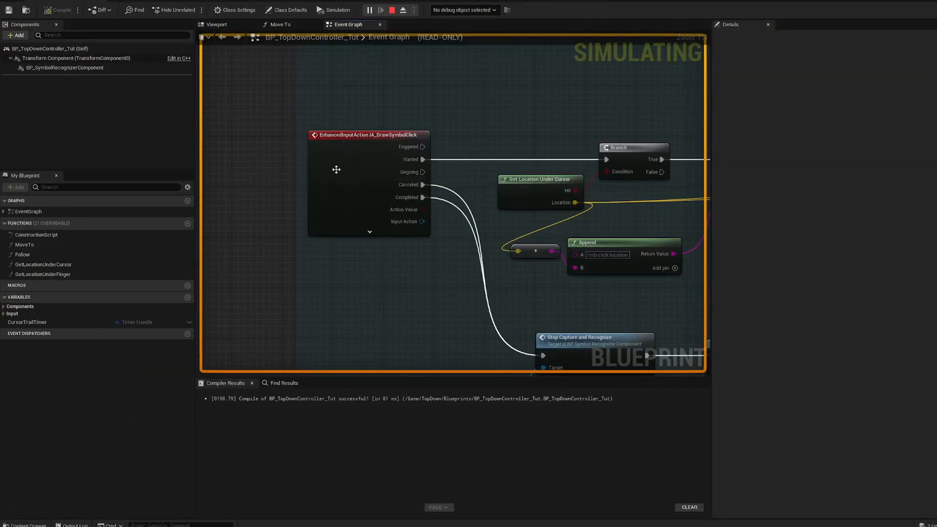
pyautogui.scroll(-5, 358, 140)
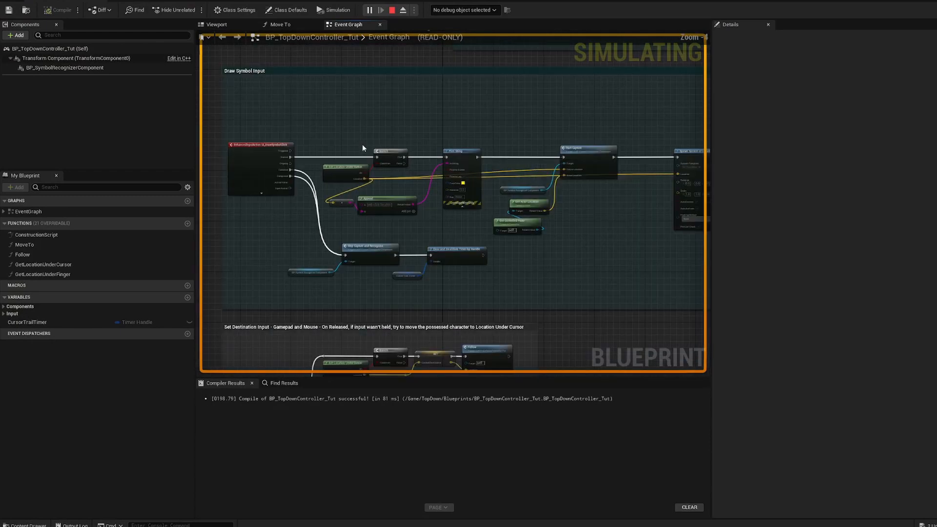
pyautogui.scroll(-4, 362, 148)
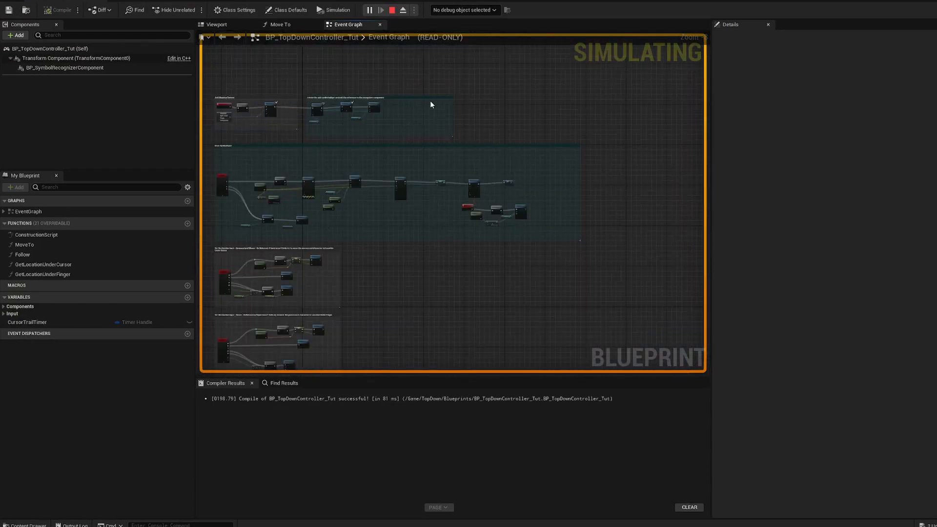
# - Inspect the Size variable feeding Scale to Size and the Score Threshold variable in BP_SymbolRecognizerComponent's event graph
pyautogui.scroll(6, 430, 105)
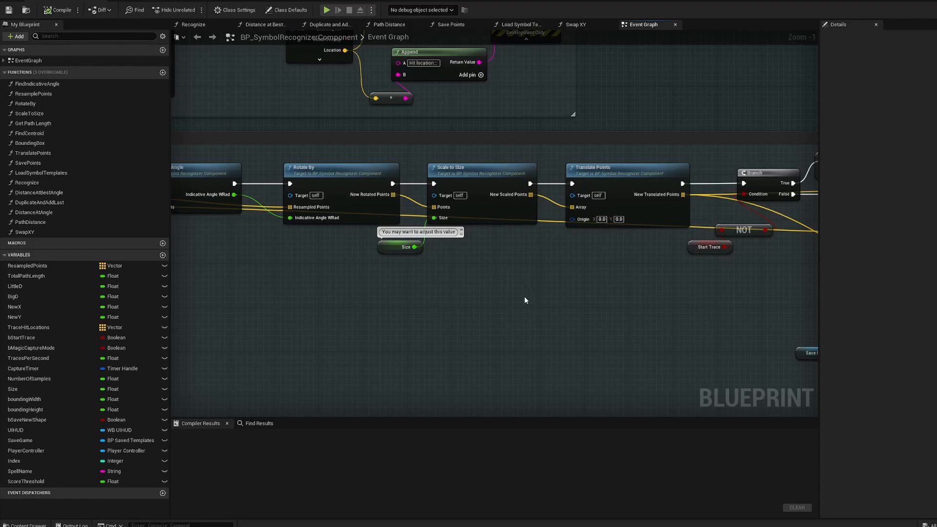
pyautogui.moveTo(501, 303); pyautogui.dragTo(341, 240)
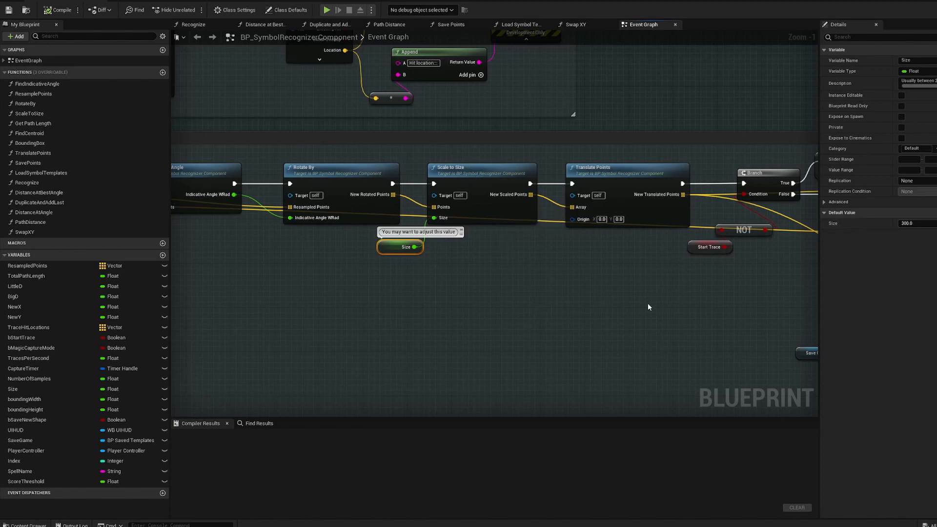
pyautogui.scroll(-2, 649, 307)
pyautogui.moveTo(649, 307); pyautogui.dragTo(415, 219, button='right')
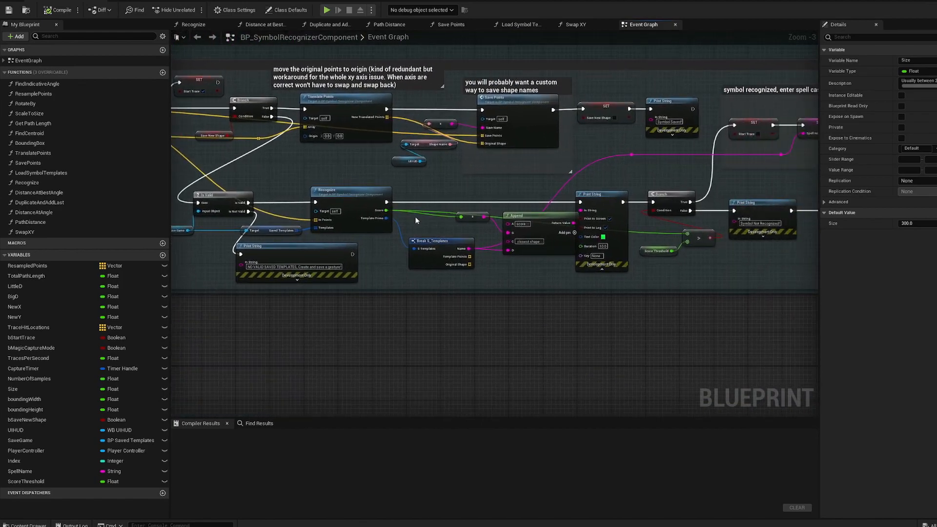
pyautogui.click(693, 268)
pyautogui.moveTo(703, 268); pyautogui.dragTo(495, 250, button='right')
pyautogui.scroll(3, 495, 250)
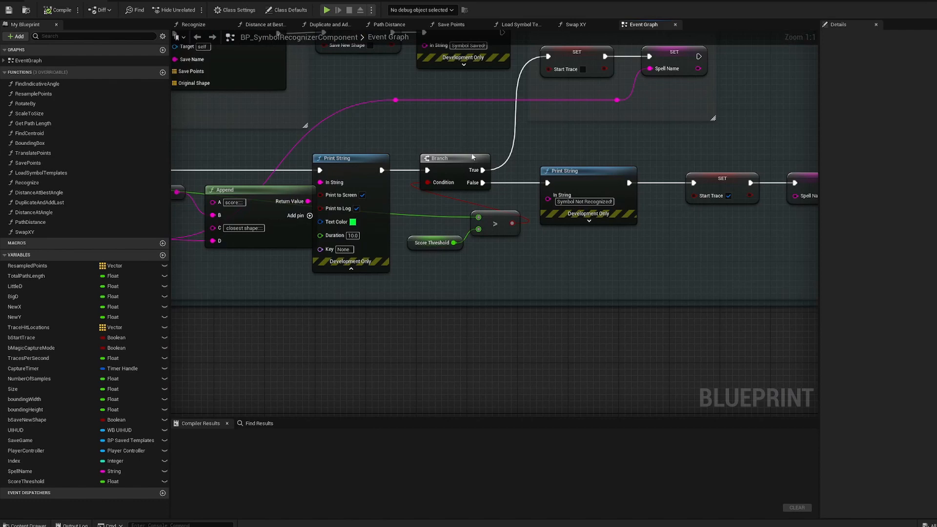
pyautogui.moveTo(454, 284); pyautogui.dragTo(412, 216)
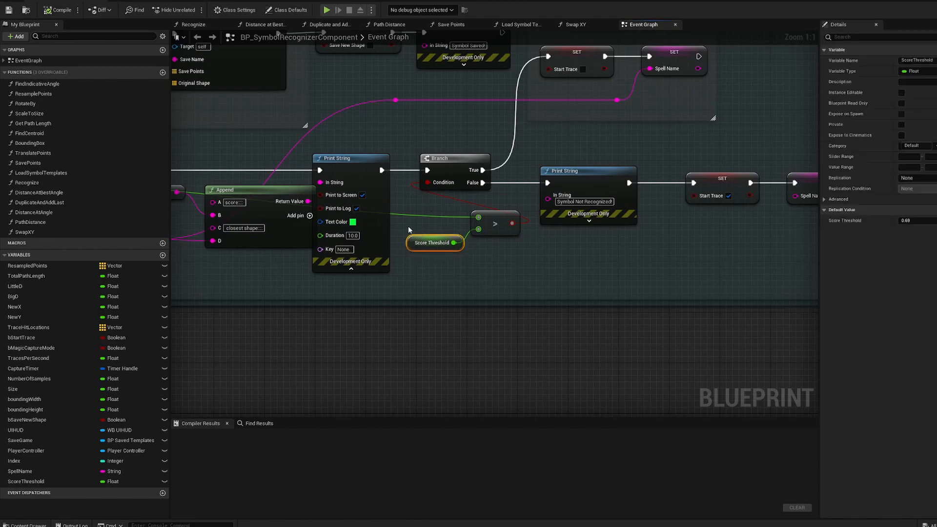
pyautogui.scroll(-5, 527, 300)
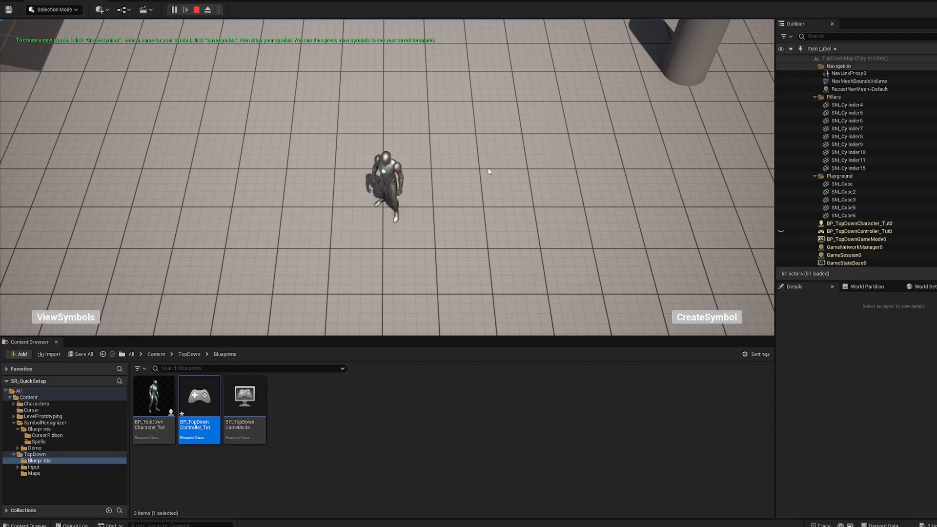
# - Play the level and draw the flame on the floor again to test how the Fire symbol is recognized
pyautogui.moveTo(466, 171)
pyautogui.mouseDown()
pyautogui.moveTo(535, 210)
pyautogui.moveTo(470, 122)
pyautogui.moveTo(503, 76)
pyautogui.mouseUp()
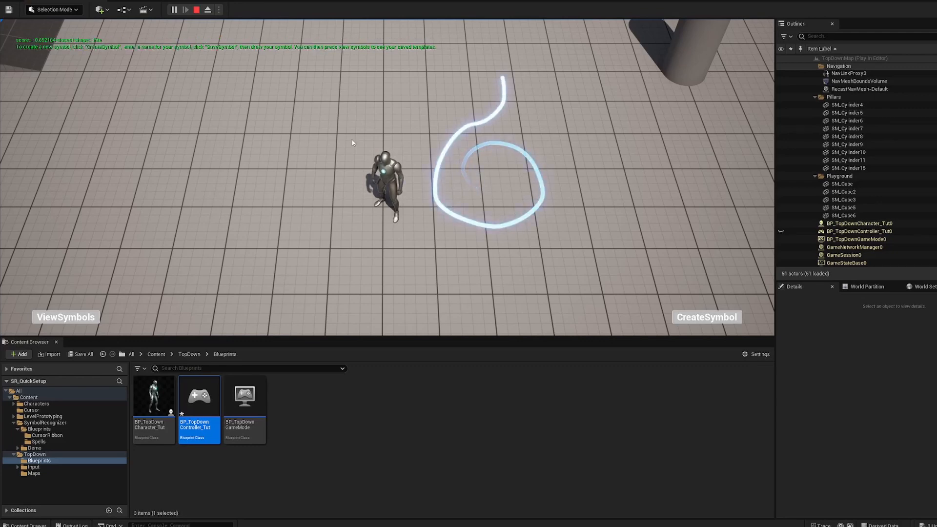